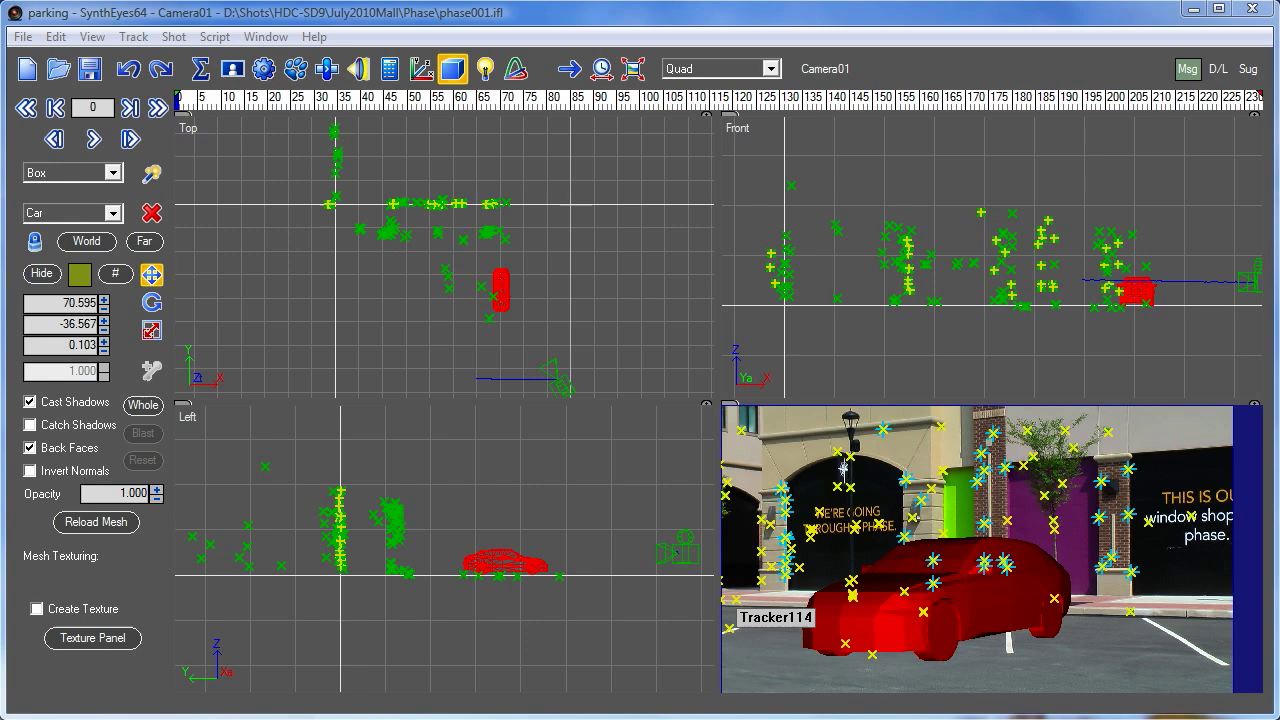
- Turn on the 3D panel's Move object in viewports button so the Car mesh can be moved
click(150, 276)
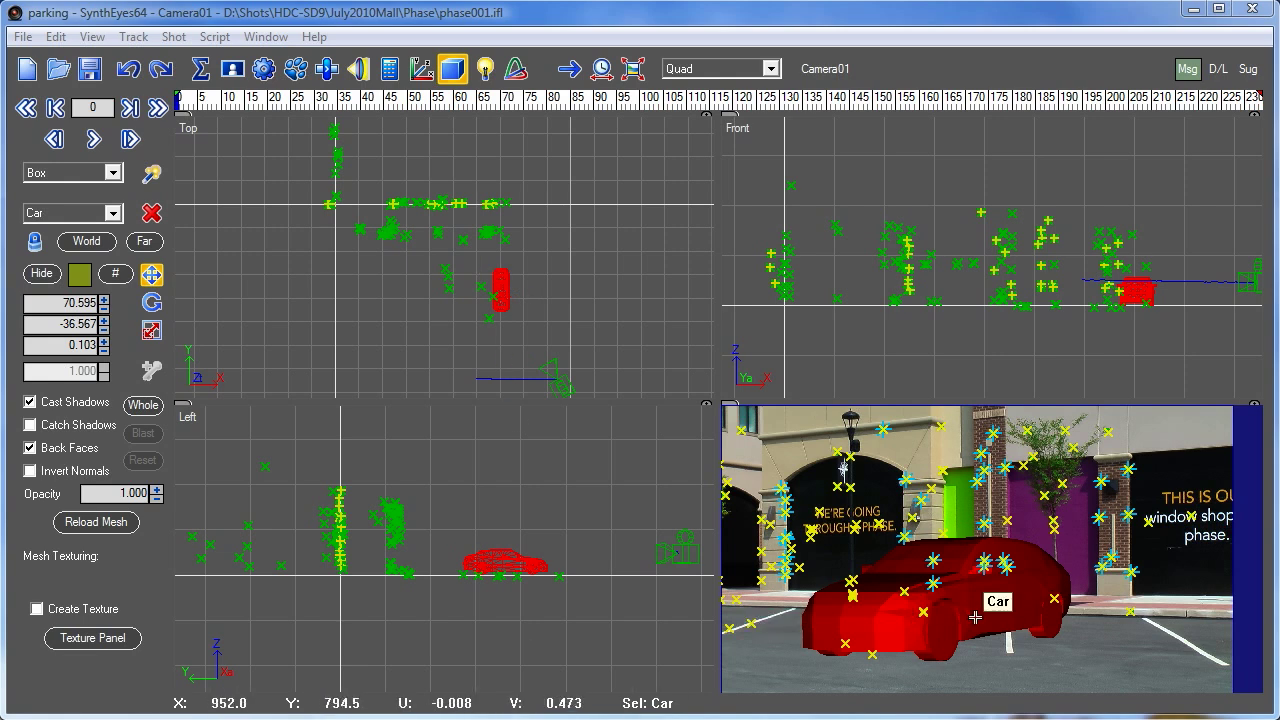
click(154, 276)
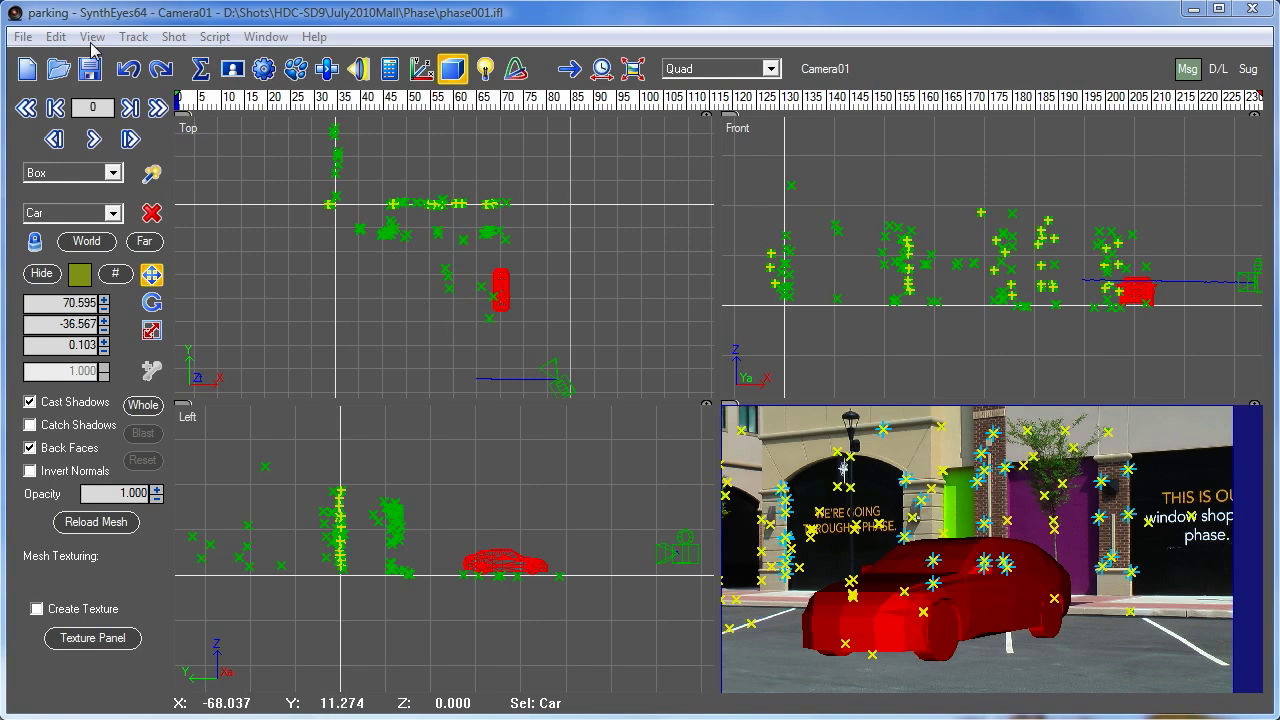
- Open Edit > Edit Keyboard Map and set its Context to 3-D View
click(56, 37)
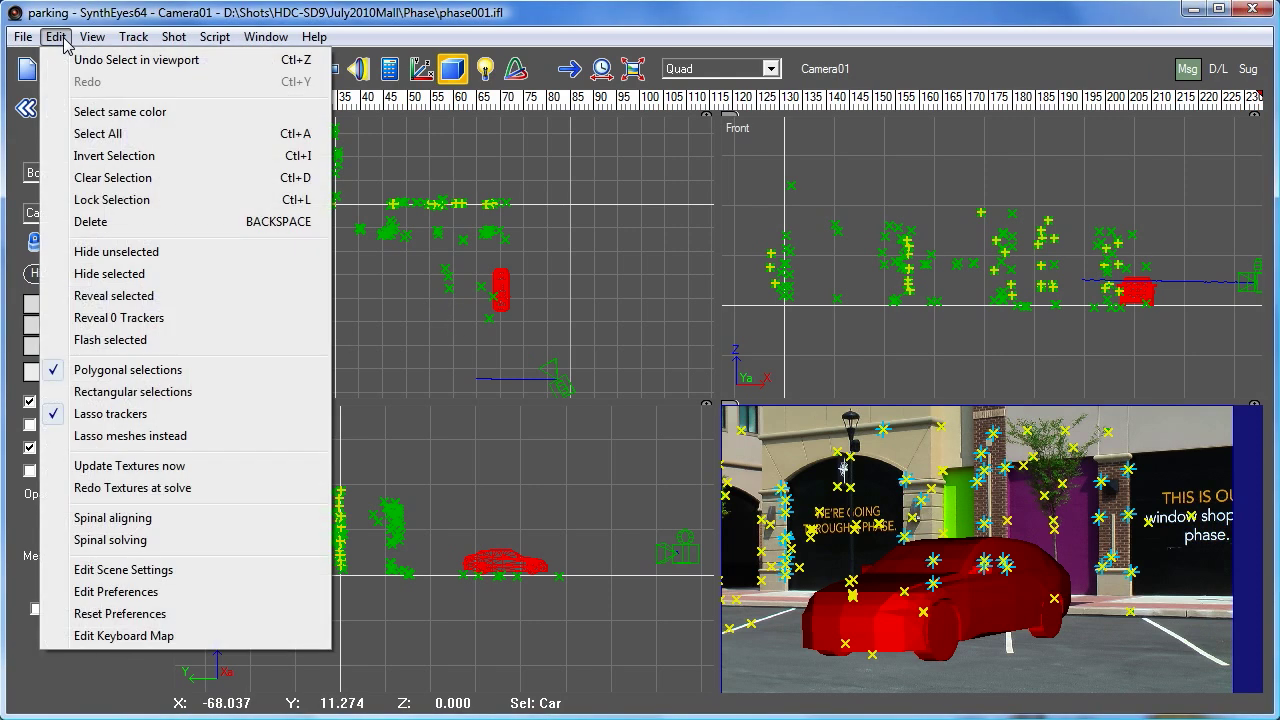
click(148, 637)
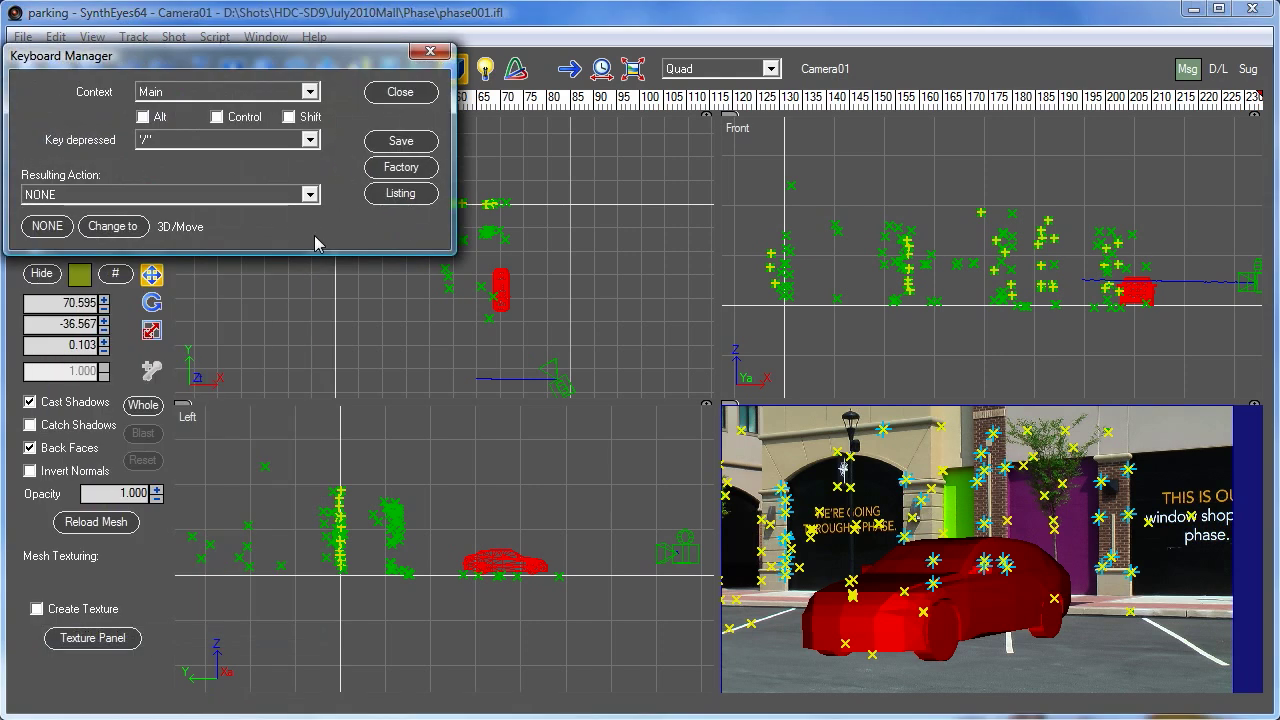
click(310, 92)
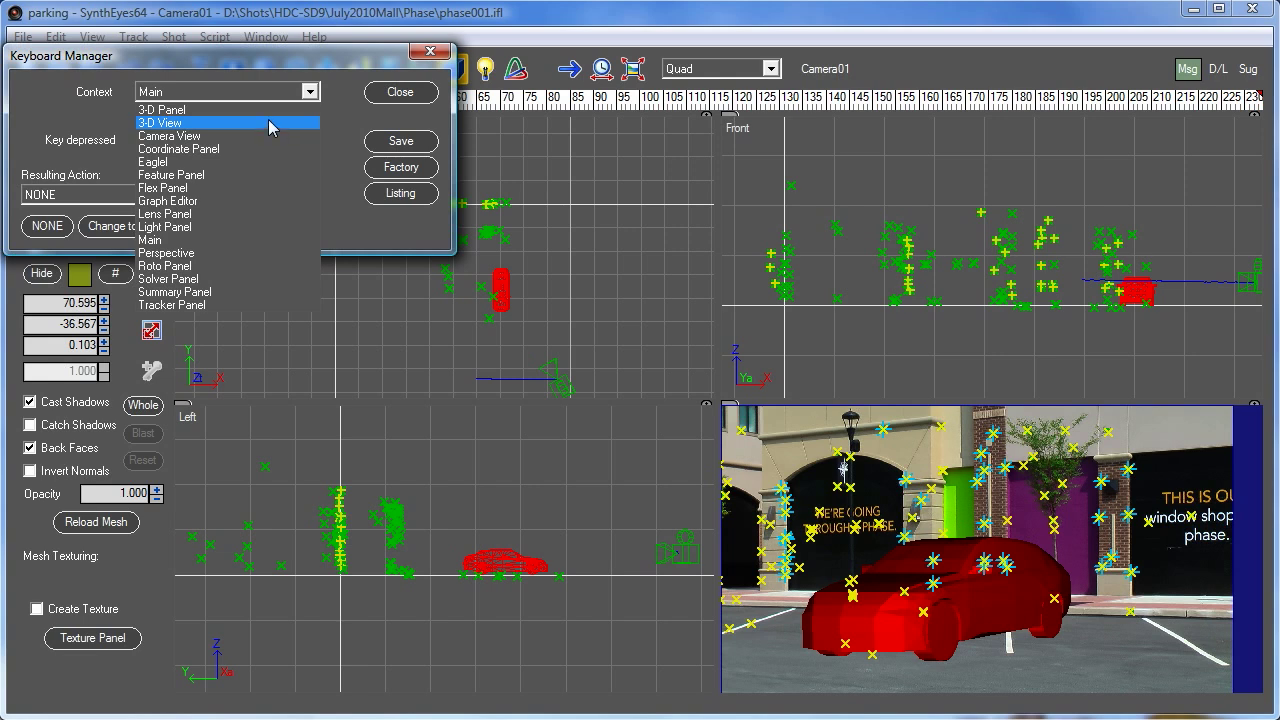
click(272, 123)
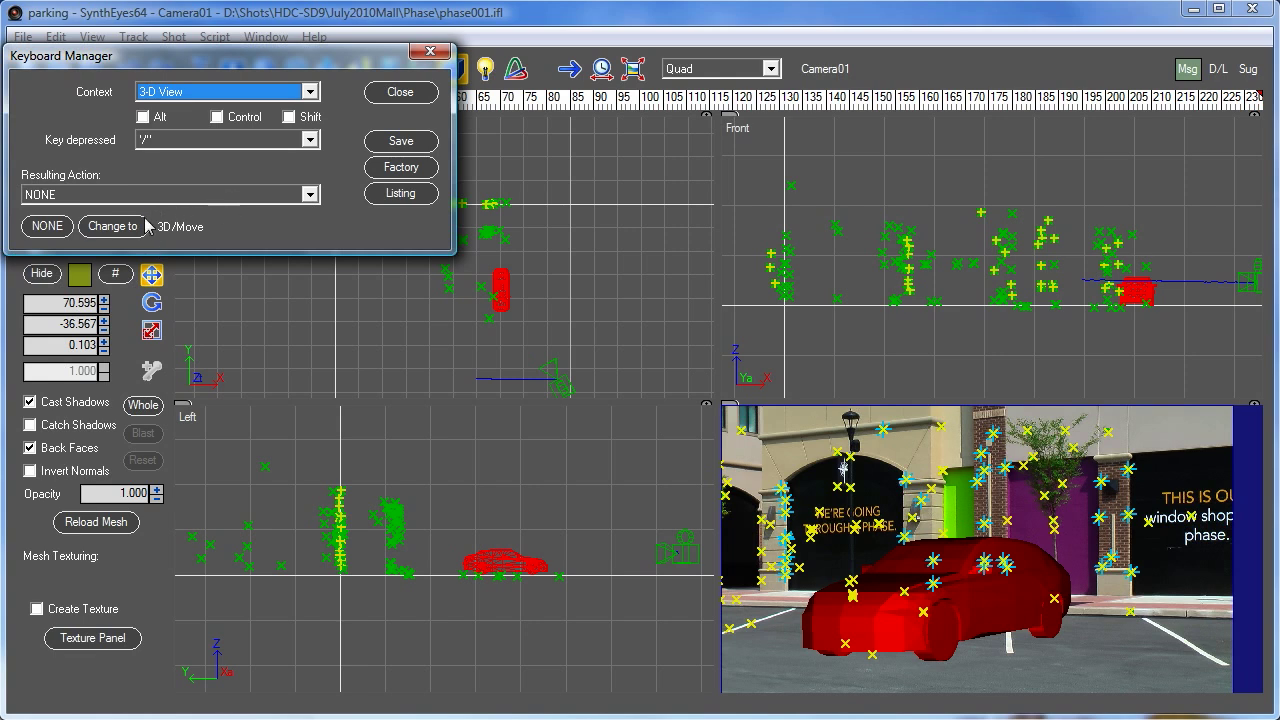
- Bind the W key to the 3D/Move action in the 3-D View context
click(258, 141)
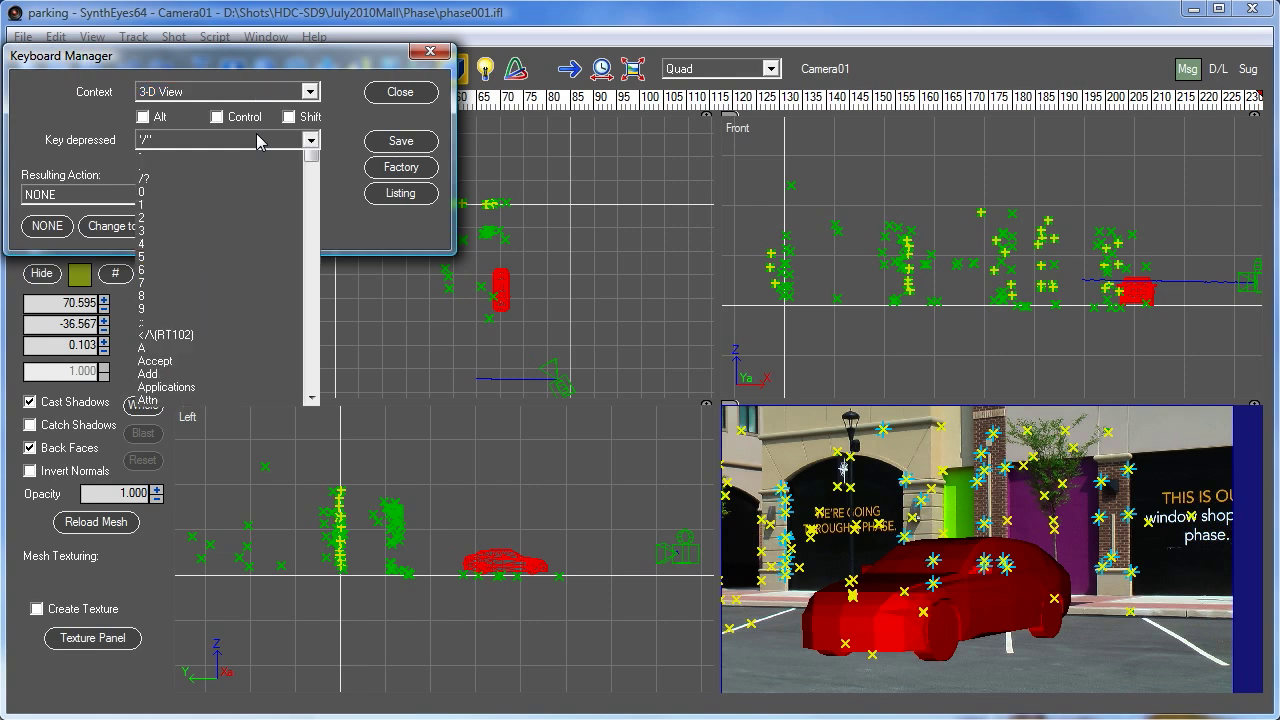
drag(316, 186, 318, 405)
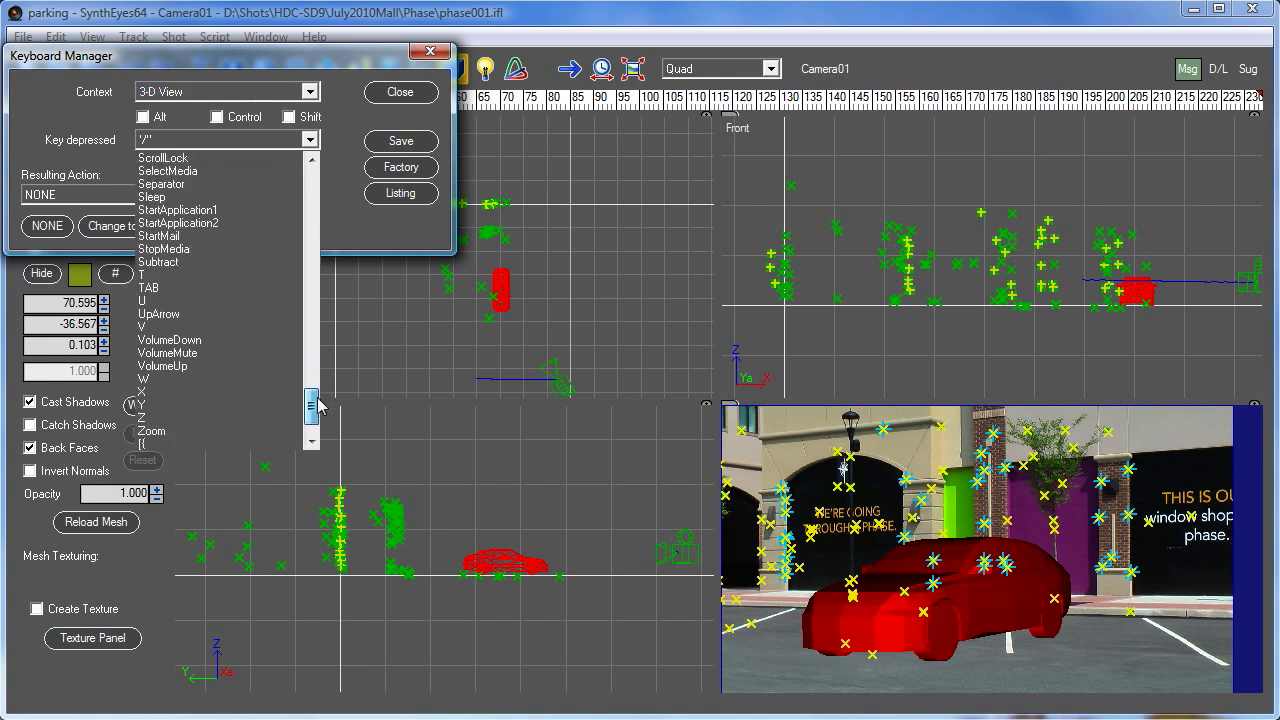
click(178, 380)
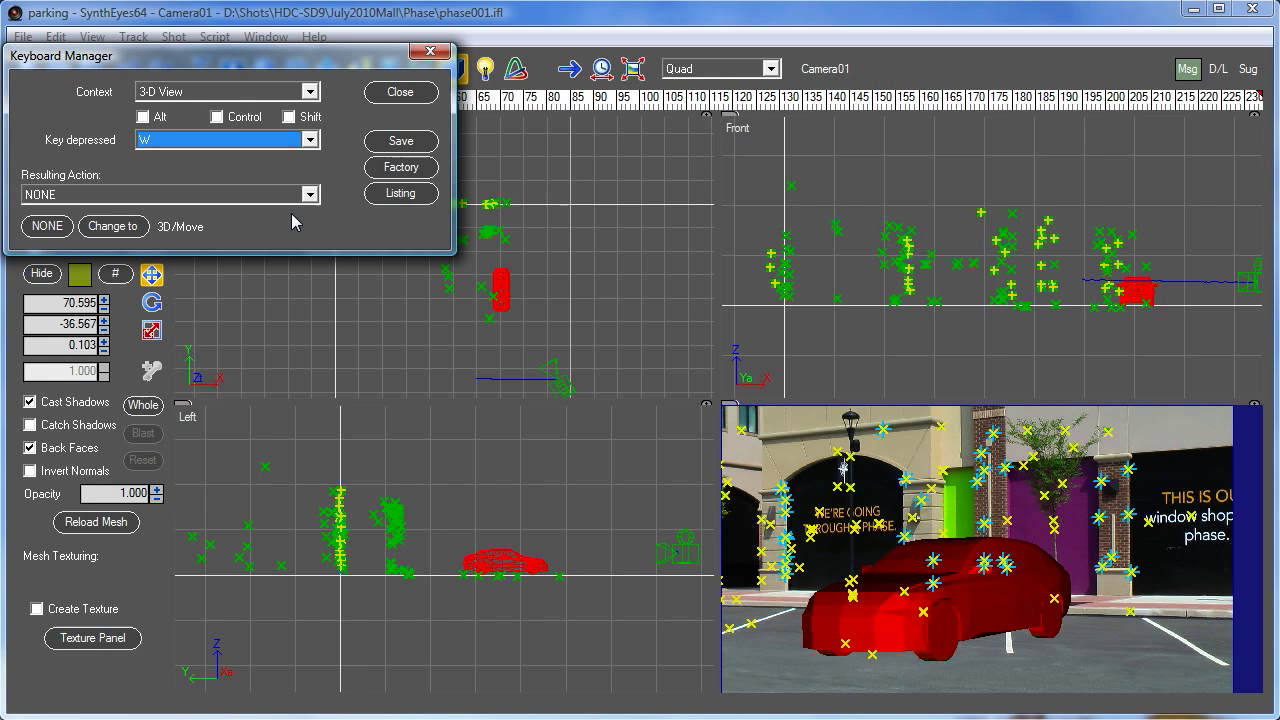
click(119, 228)
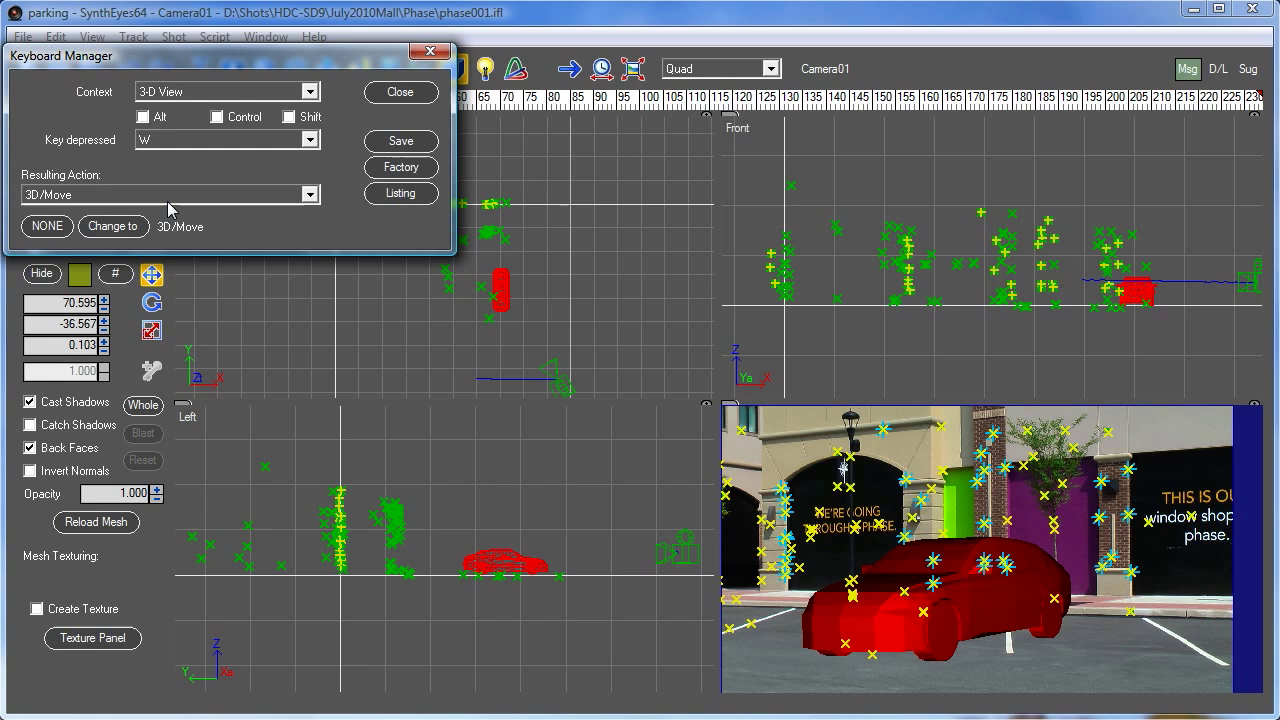
click(278, 92)
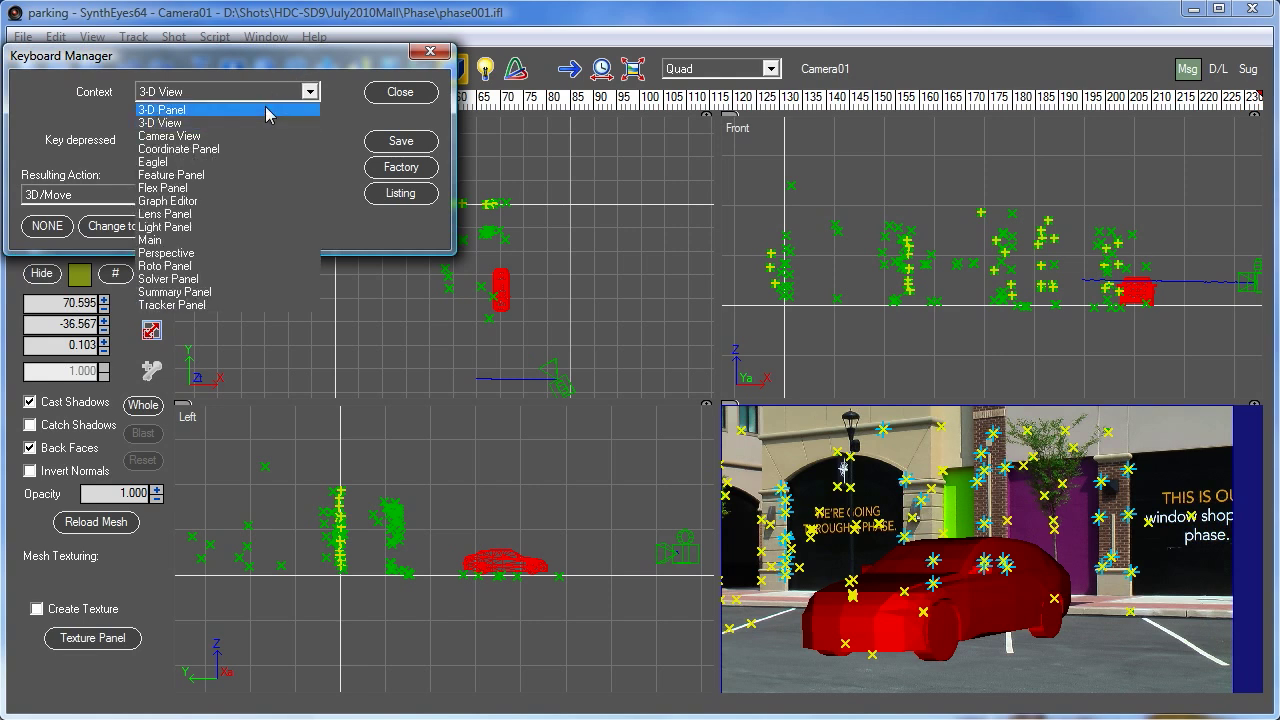
click(296, 75)
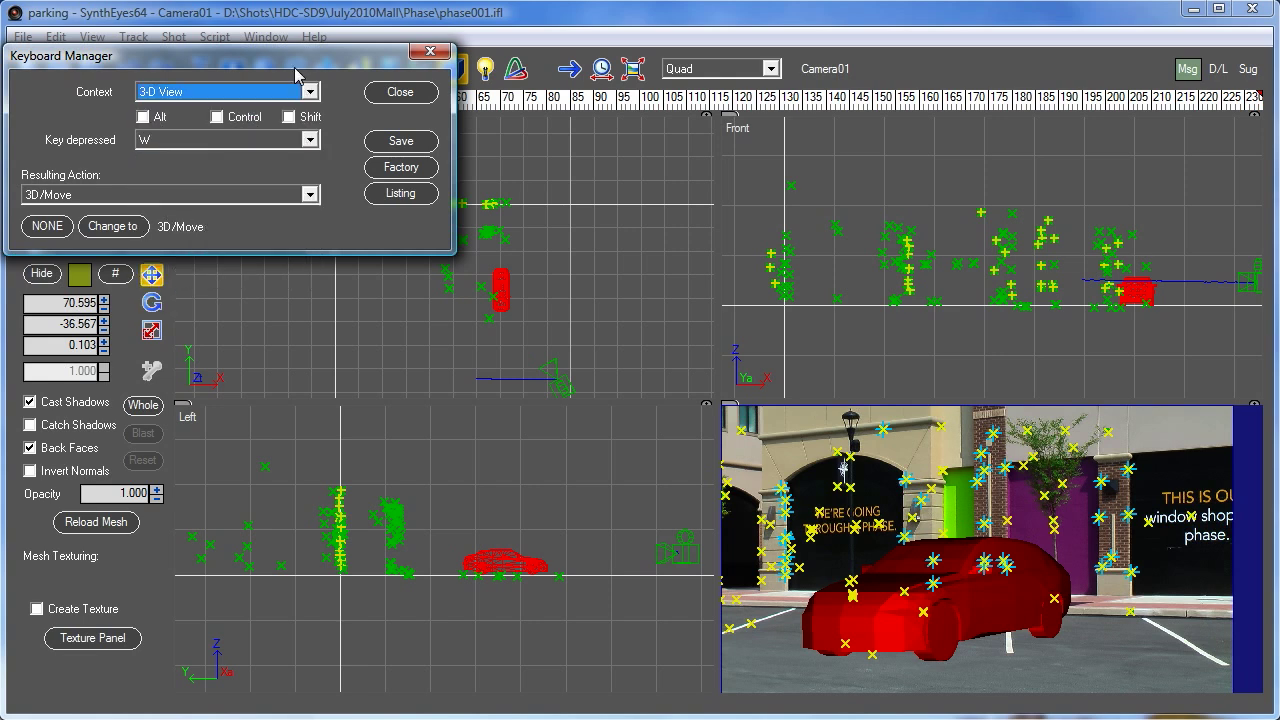
click(236, 193)
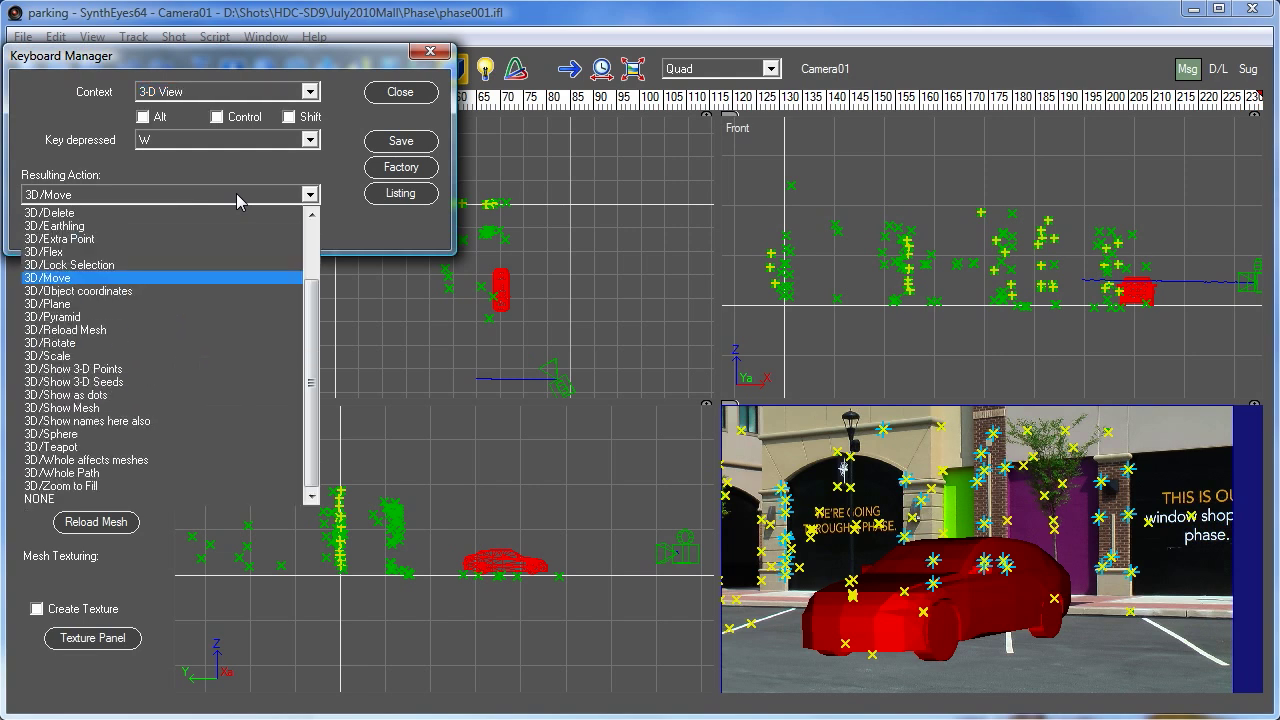
click(293, 178)
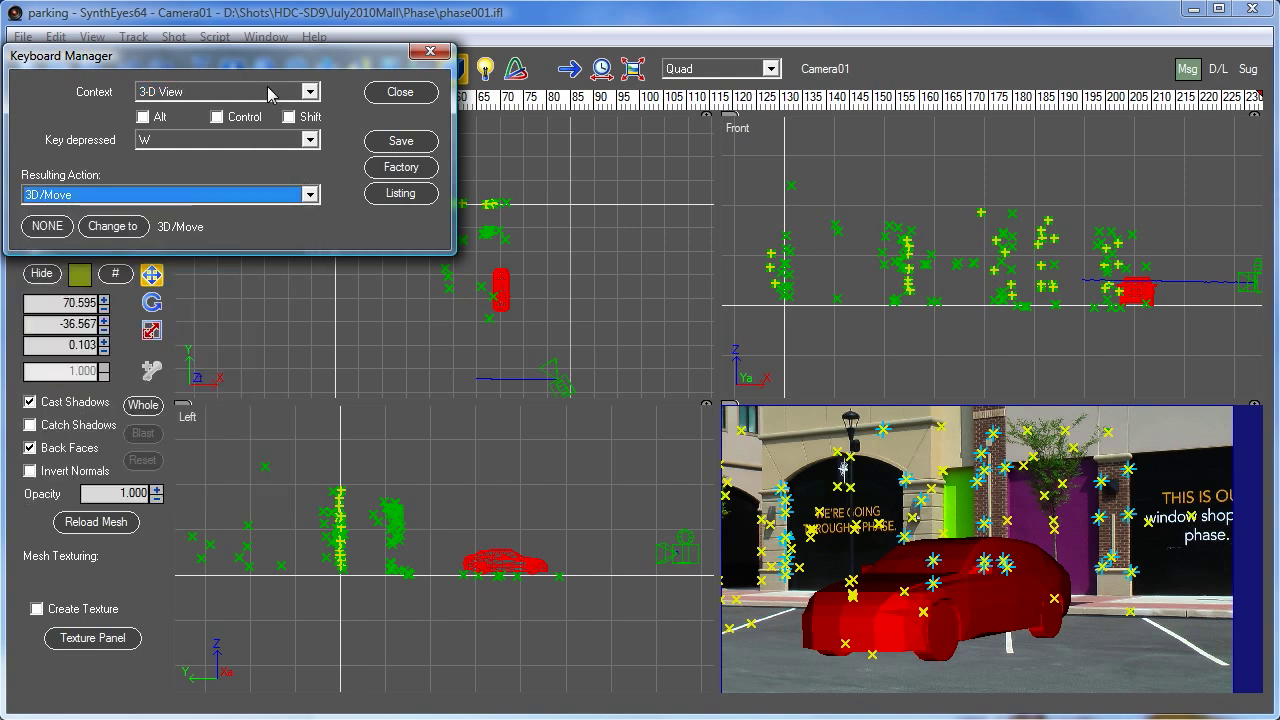
click(310, 139)
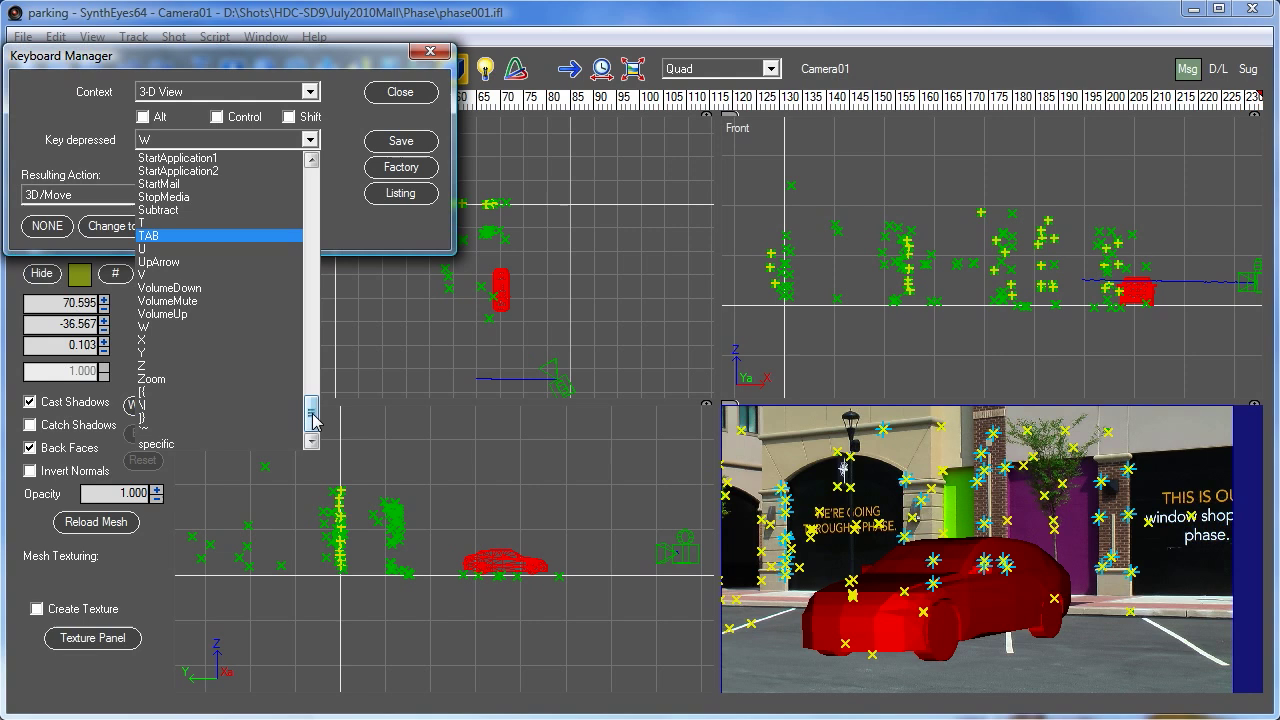
- Bind the E key to the 3D/Rotate action in the 3-D View context
drag(311, 410, 311, 231)
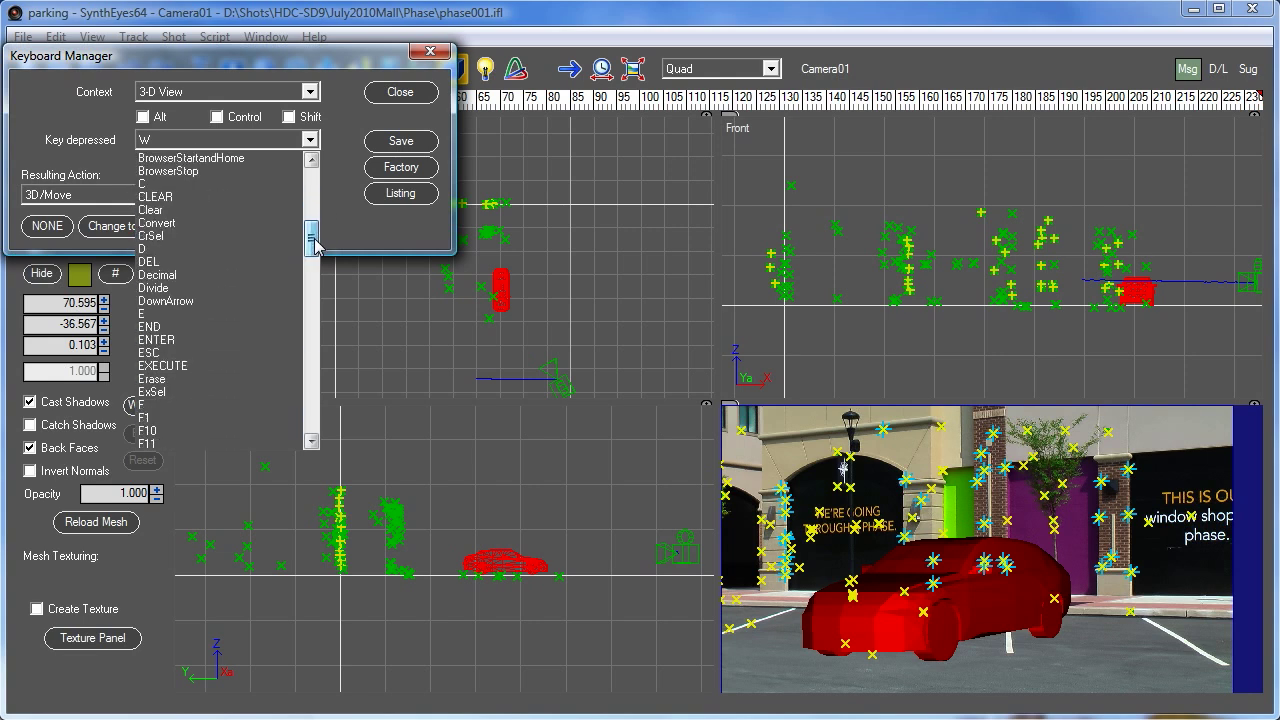
click(206, 314)
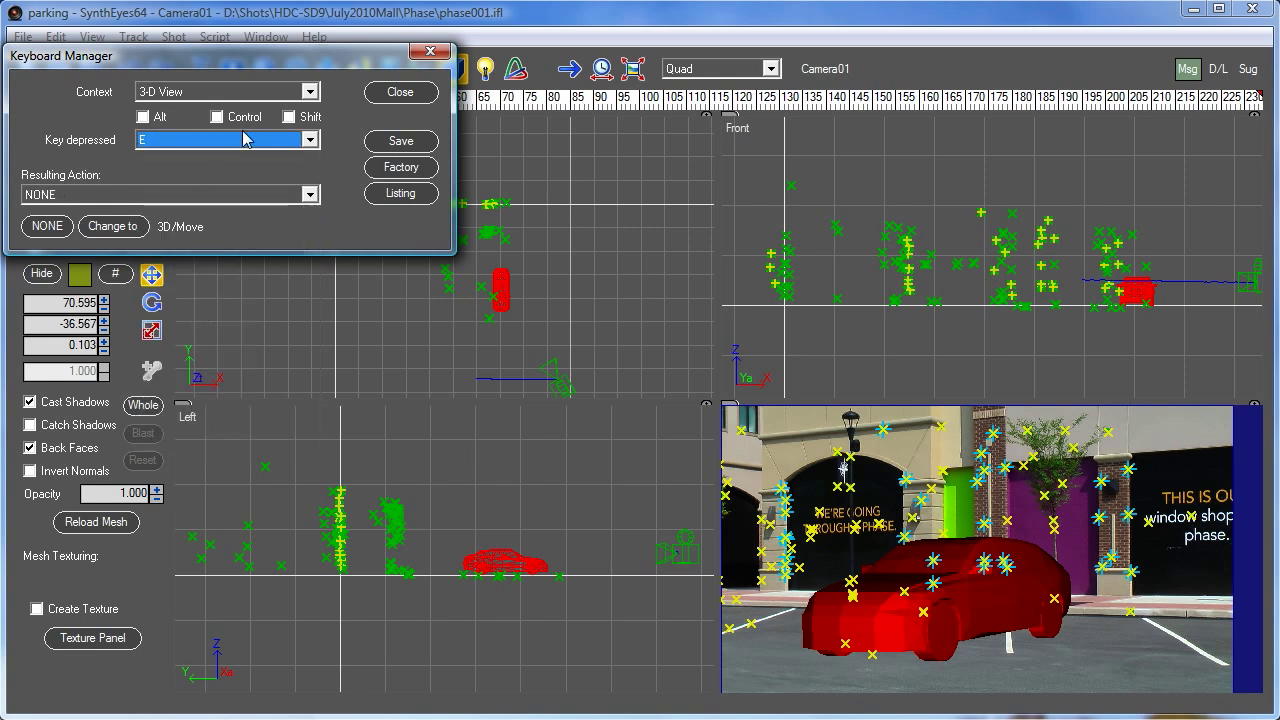
click(217, 195)
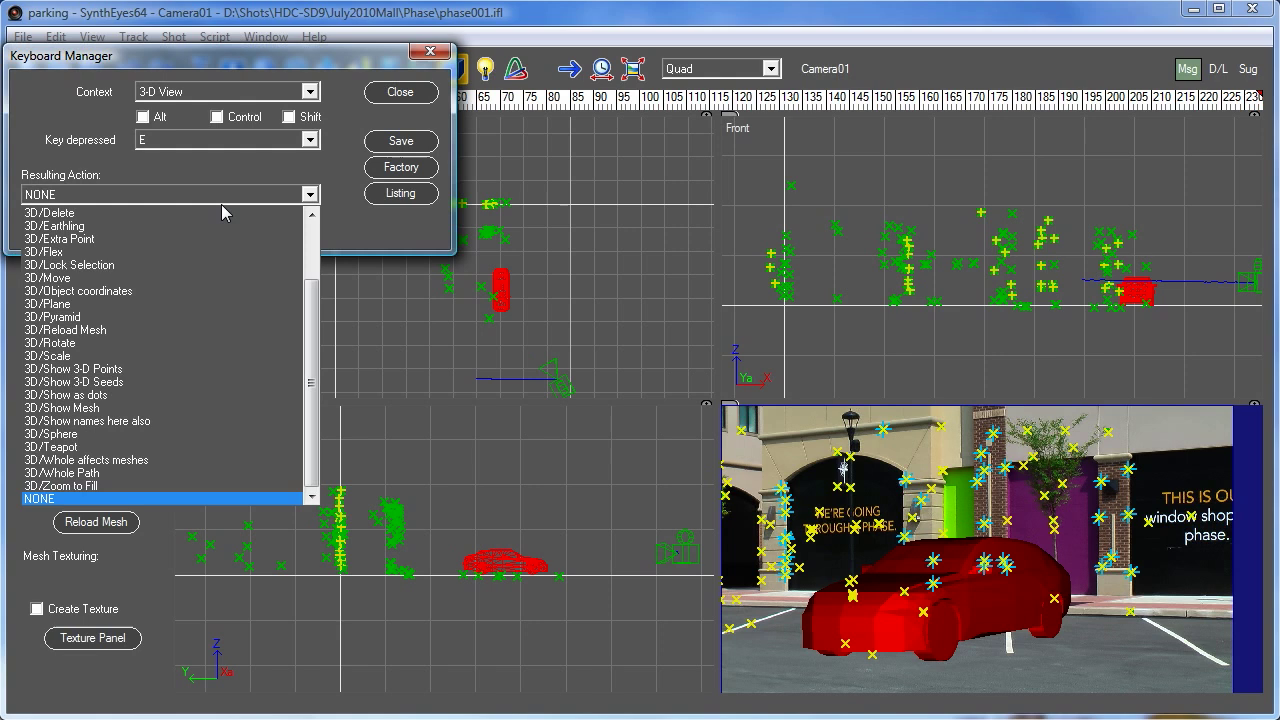
drag(311, 290, 316, 230)
drag(310, 295, 312, 328)
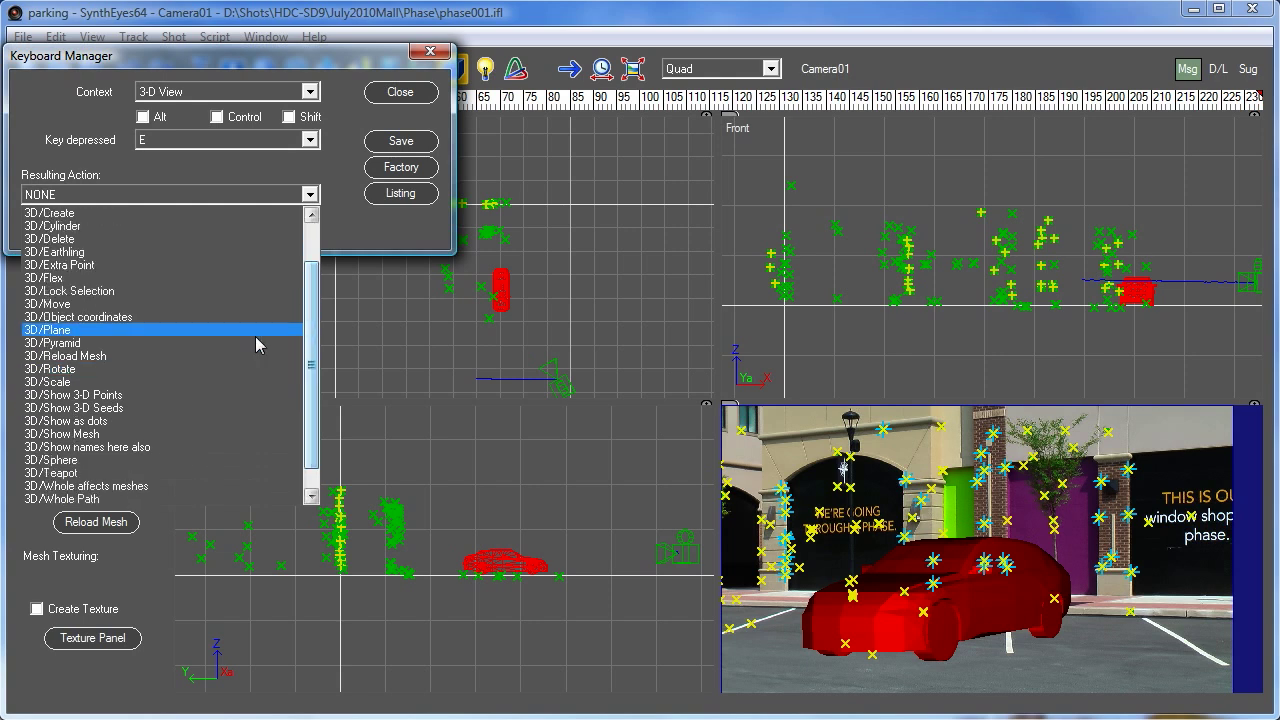
click(50, 369)
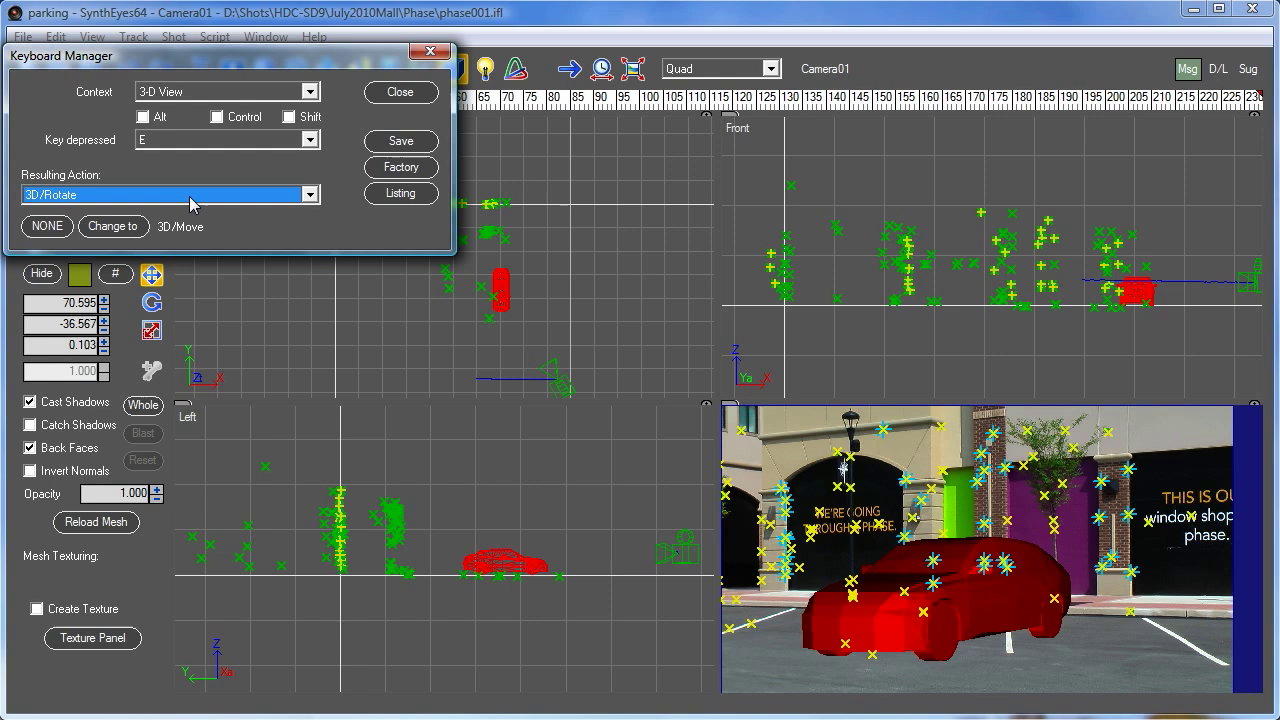
click(196, 145)
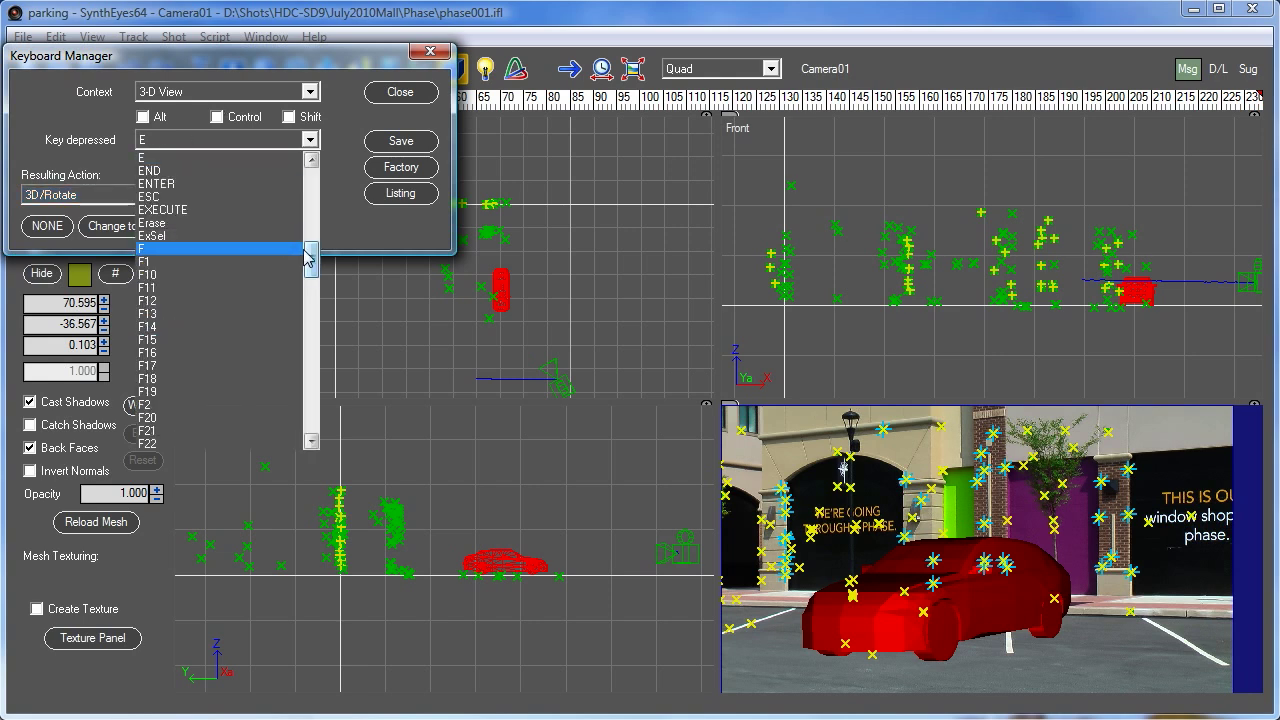
- Bind the R key to the 3D/Scale action in the 3-D View context
drag(309, 259, 318, 372)
click(197, 336)
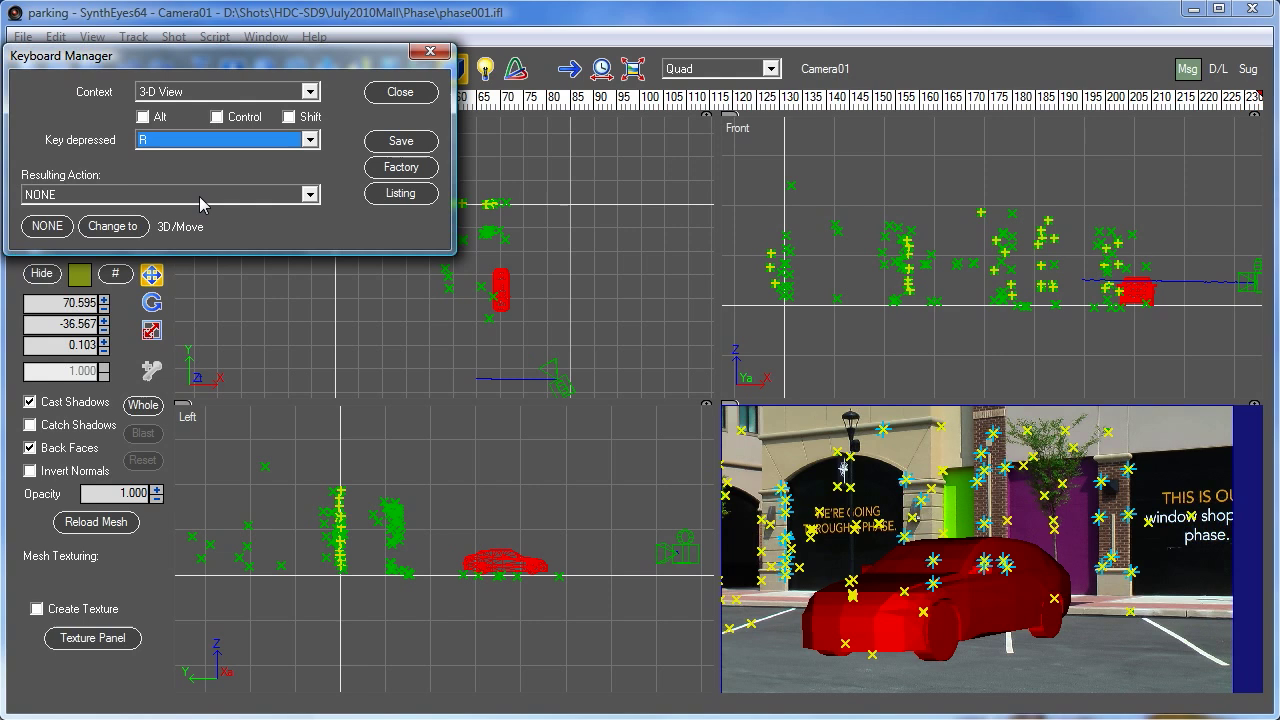
click(199, 196)
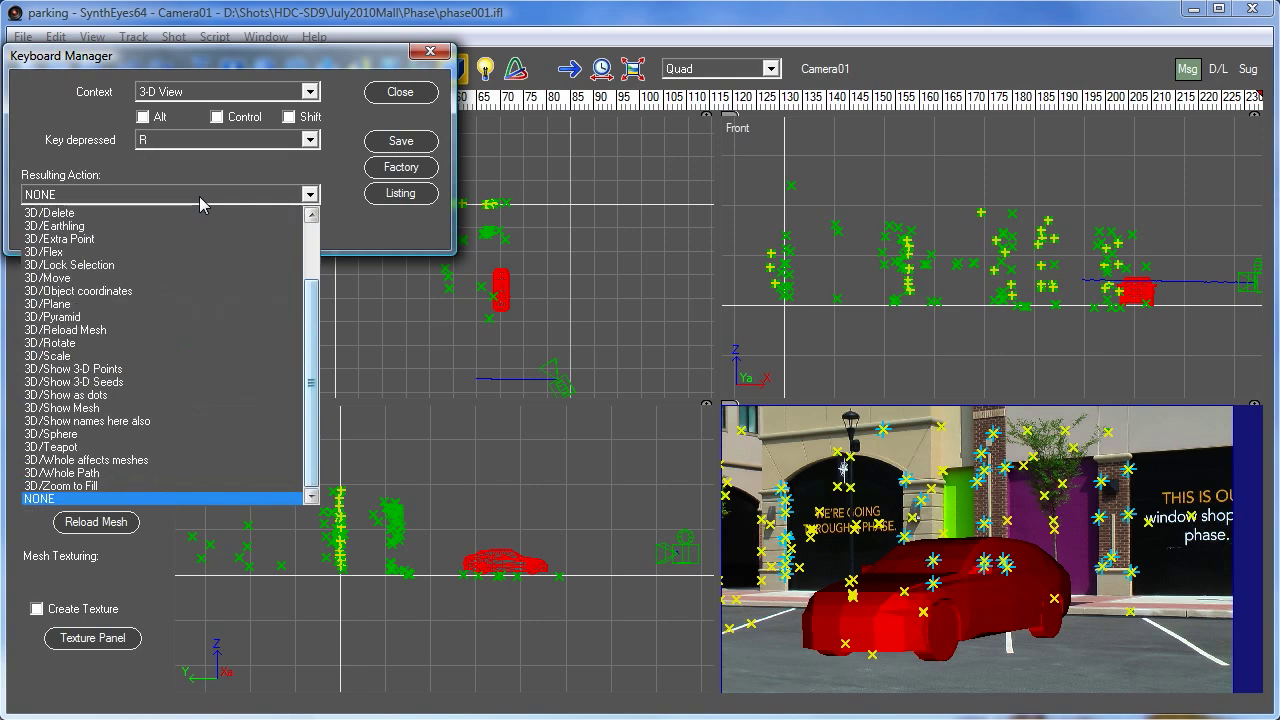
click(229, 356)
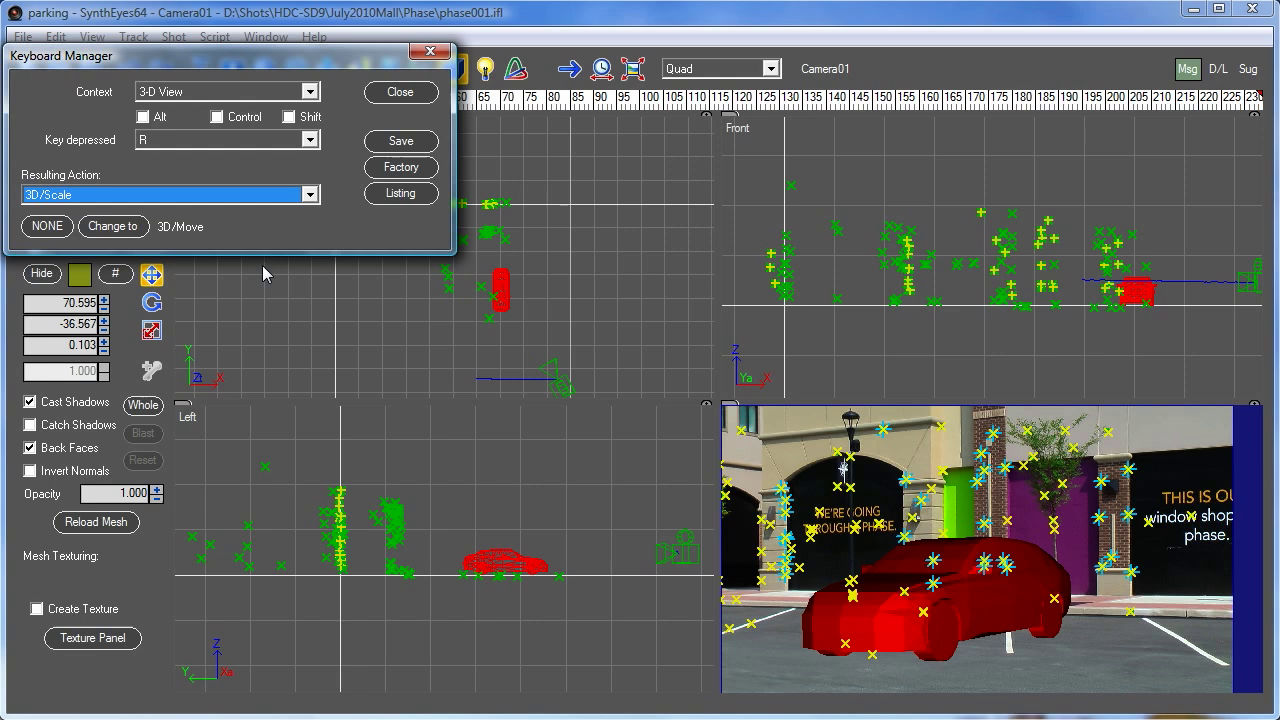
click(250, 93)
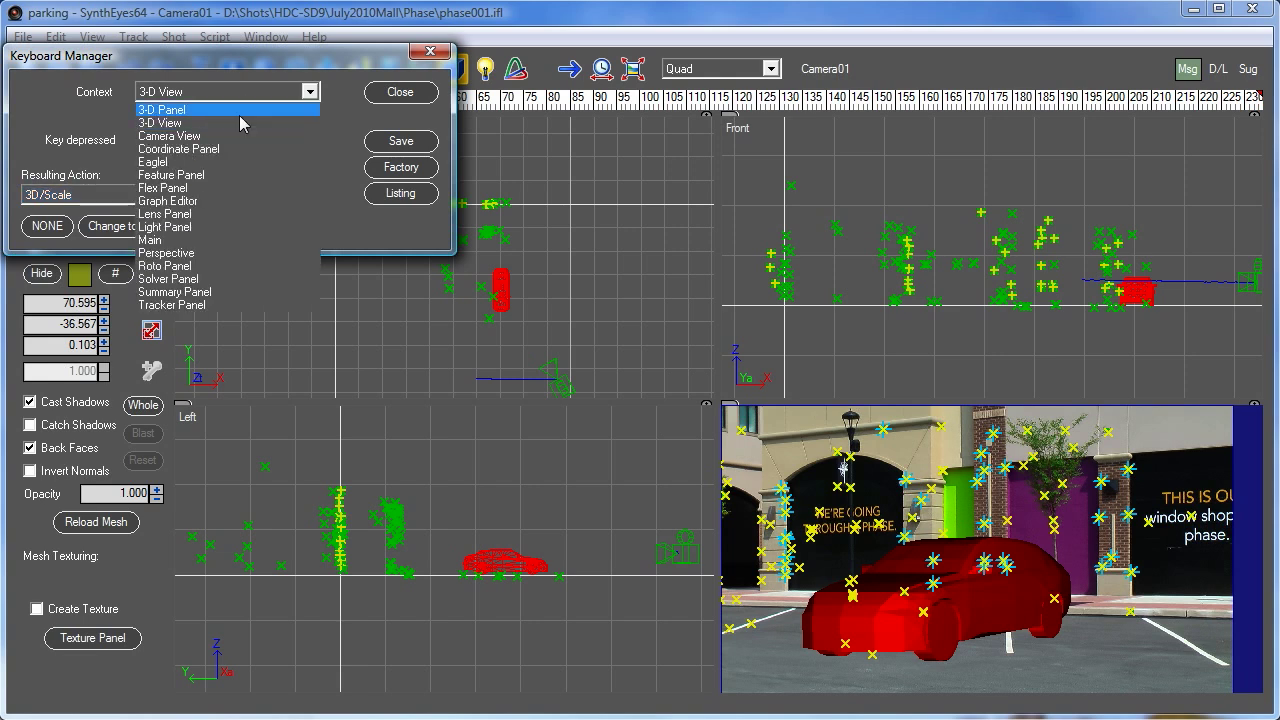
- Switch the context to 3-D Panel and confirm R's resulting action stays NONE
click(239, 111)
click(222, 199)
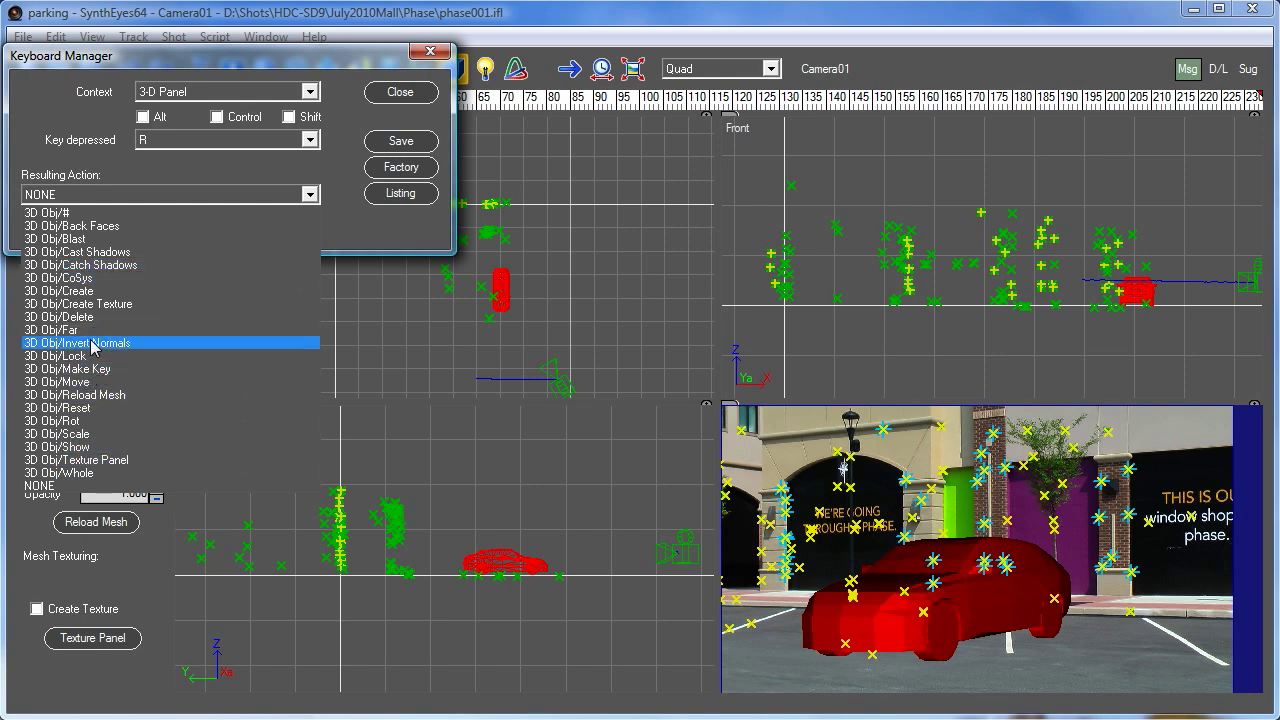
click(271, 170)
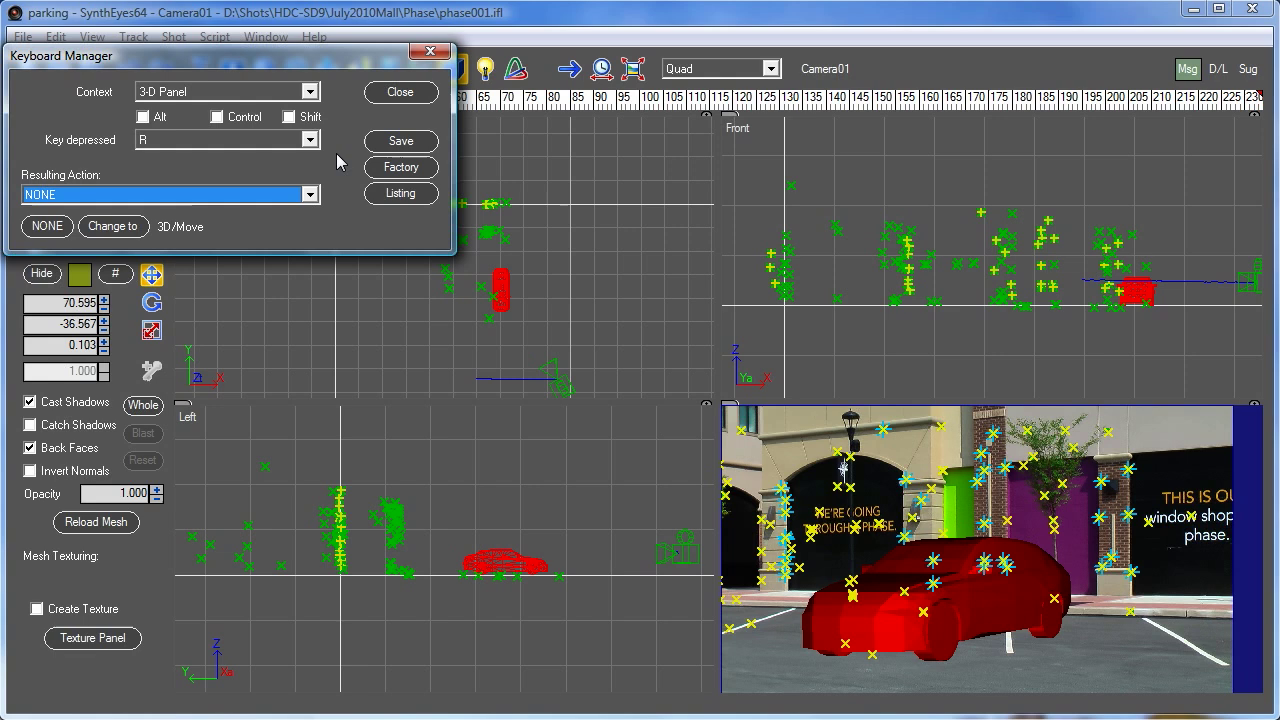
- Open the full keyboard map as keylisting.txt in Notepad
click(391, 196)
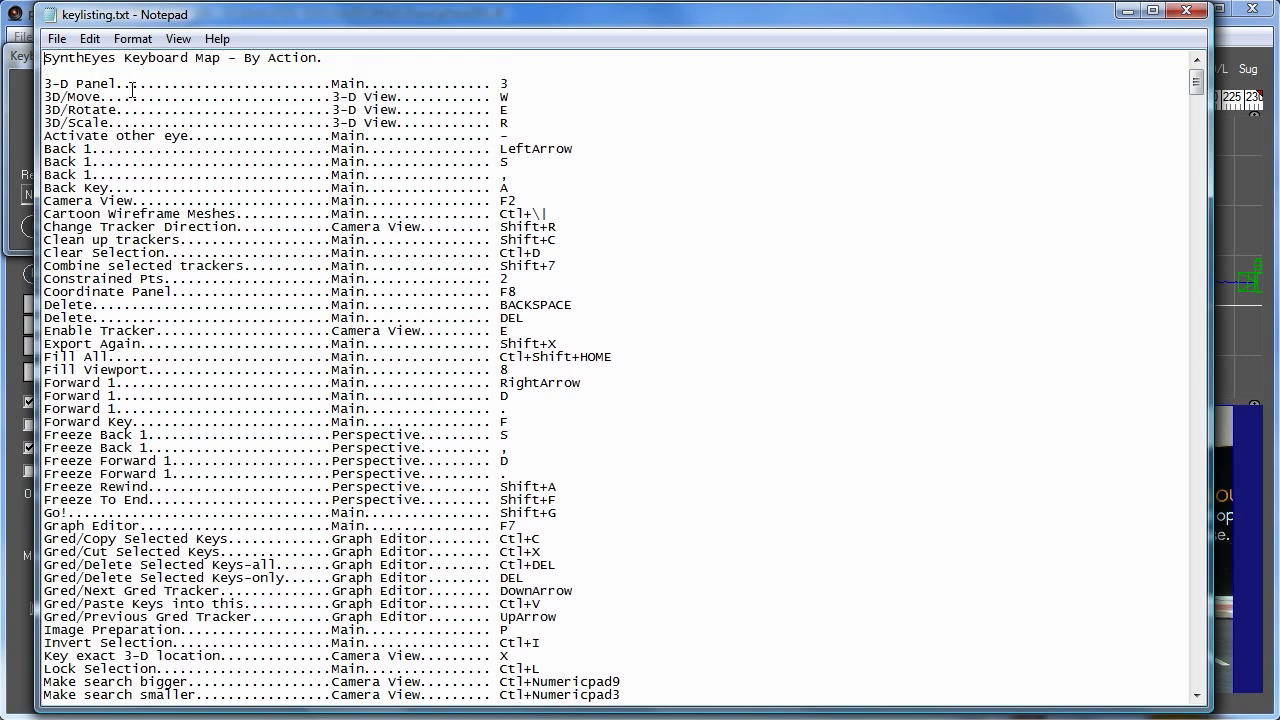
scroll(62, 92, down, 20)
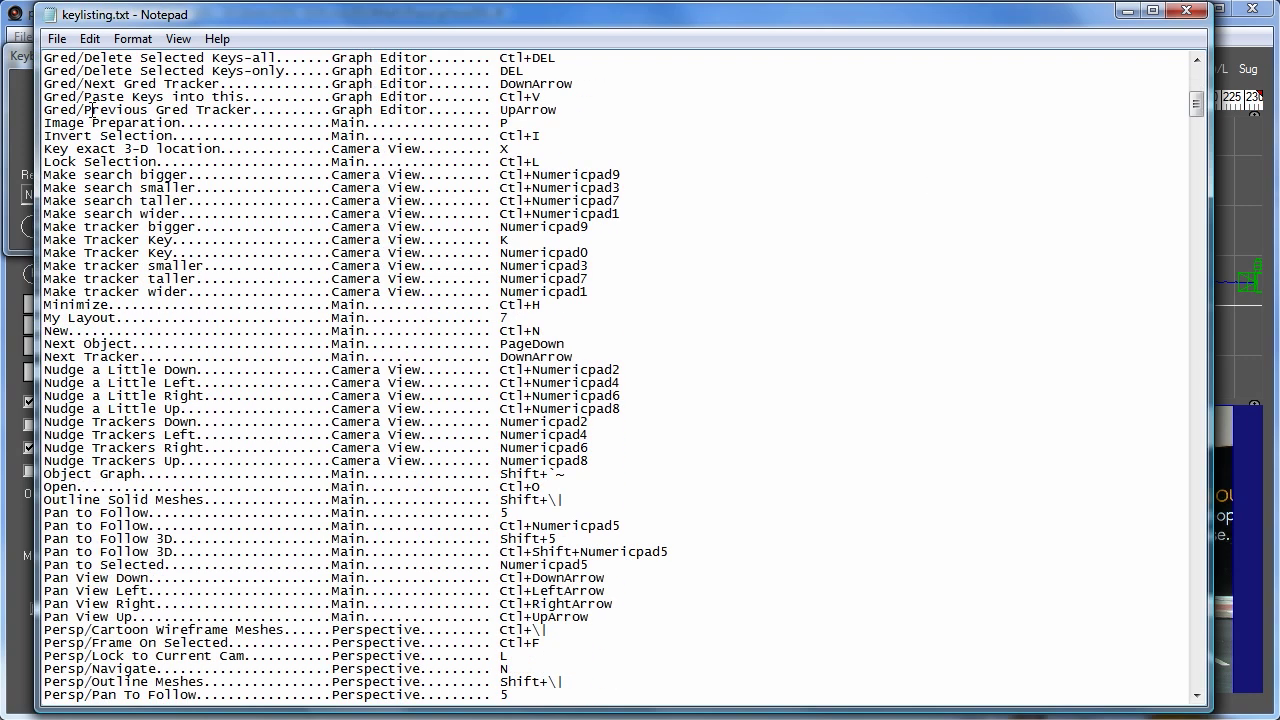
scroll(92, 110, down, 5)
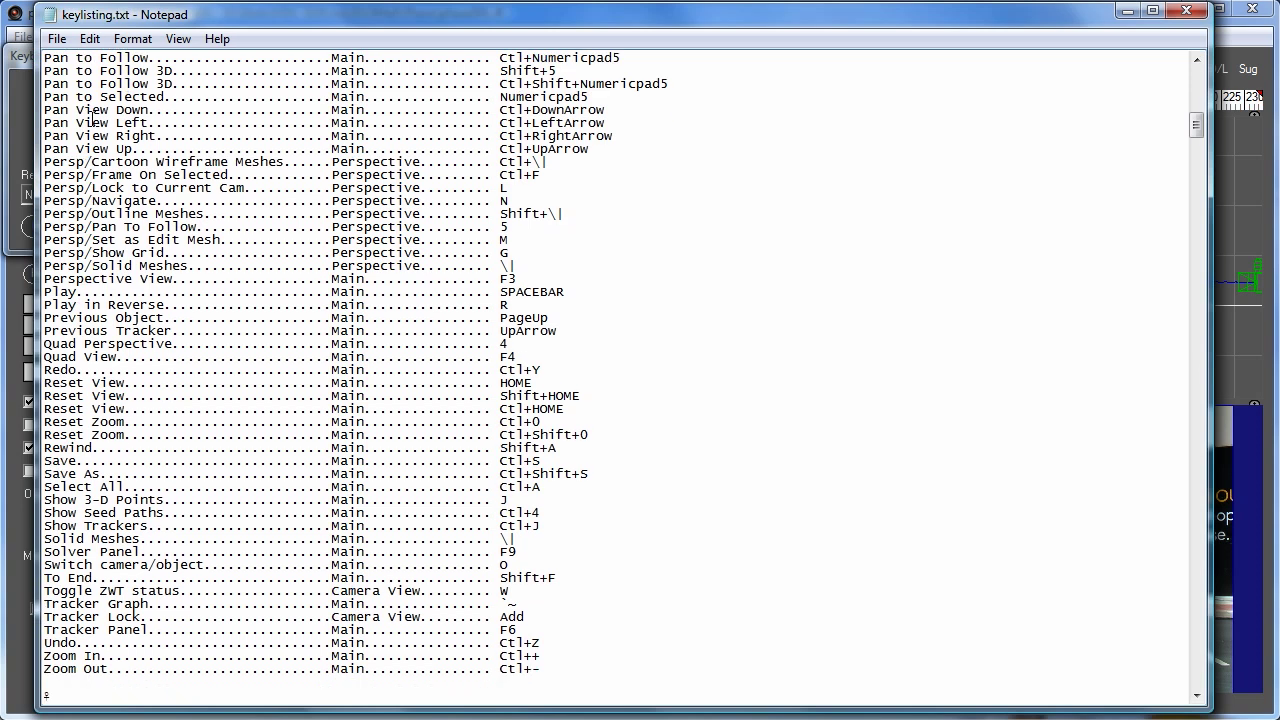
scroll(92, 114, down, 5)
scroll(92, 116, up, 20)
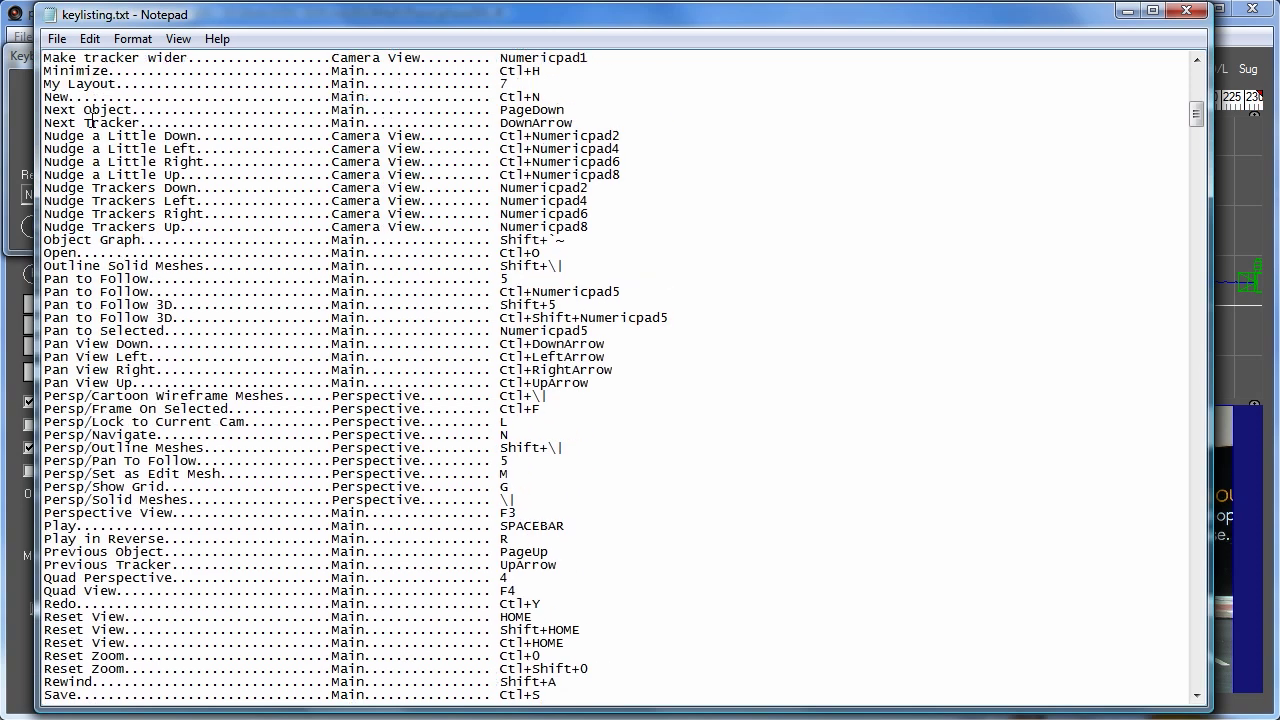
scroll(92, 122, up, 4)
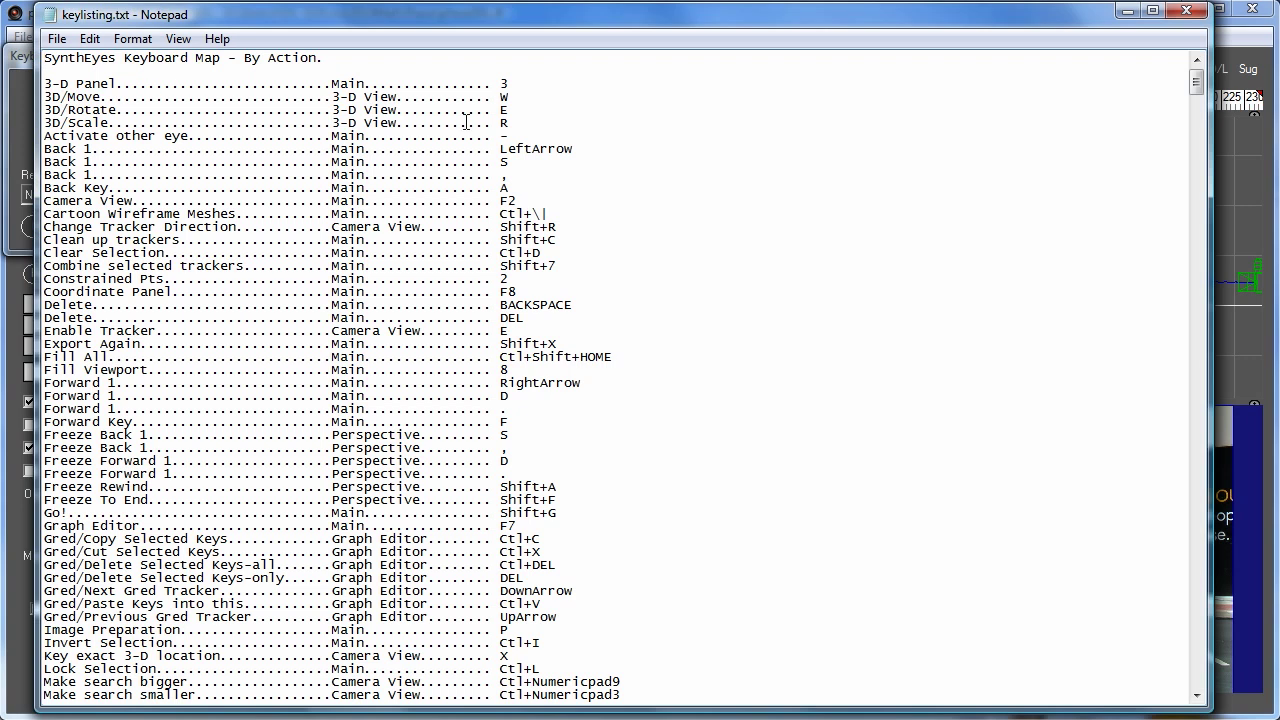
scroll(566, 117, down, 3)
scroll(566, 117, up, 4)
scroll(540, 122, down, 20)
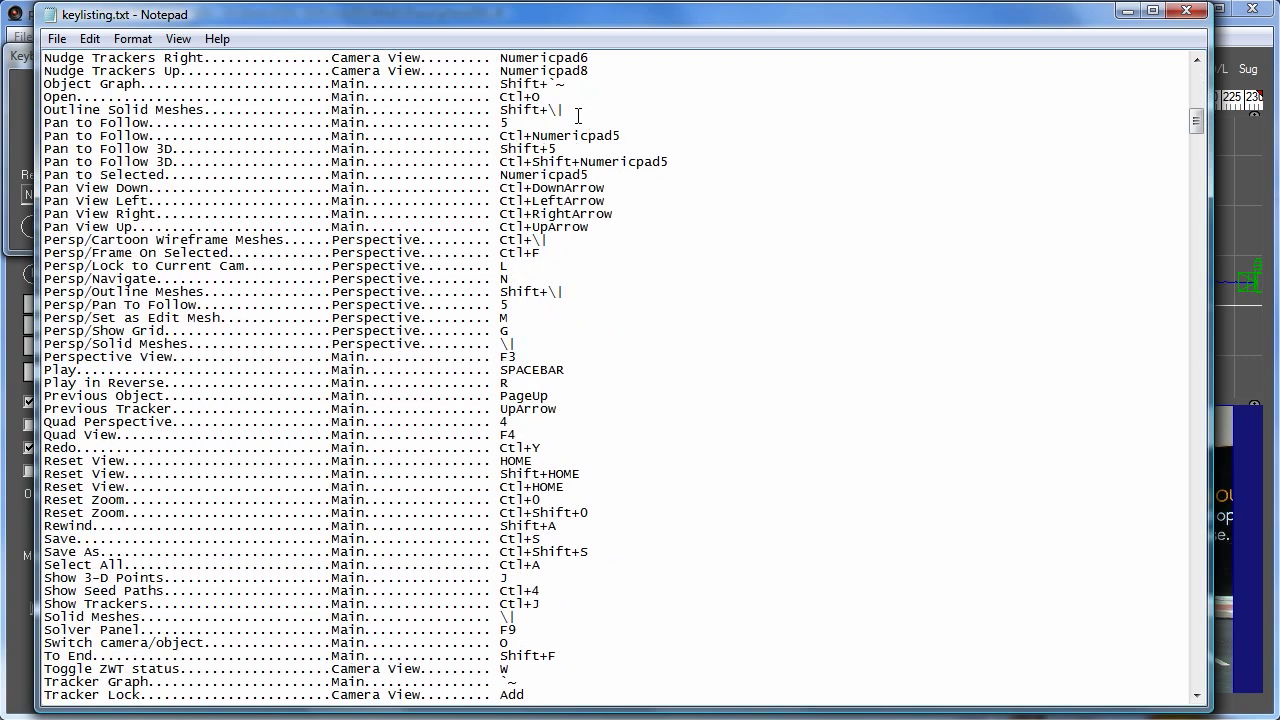
scroll(573, 121, down, 1)
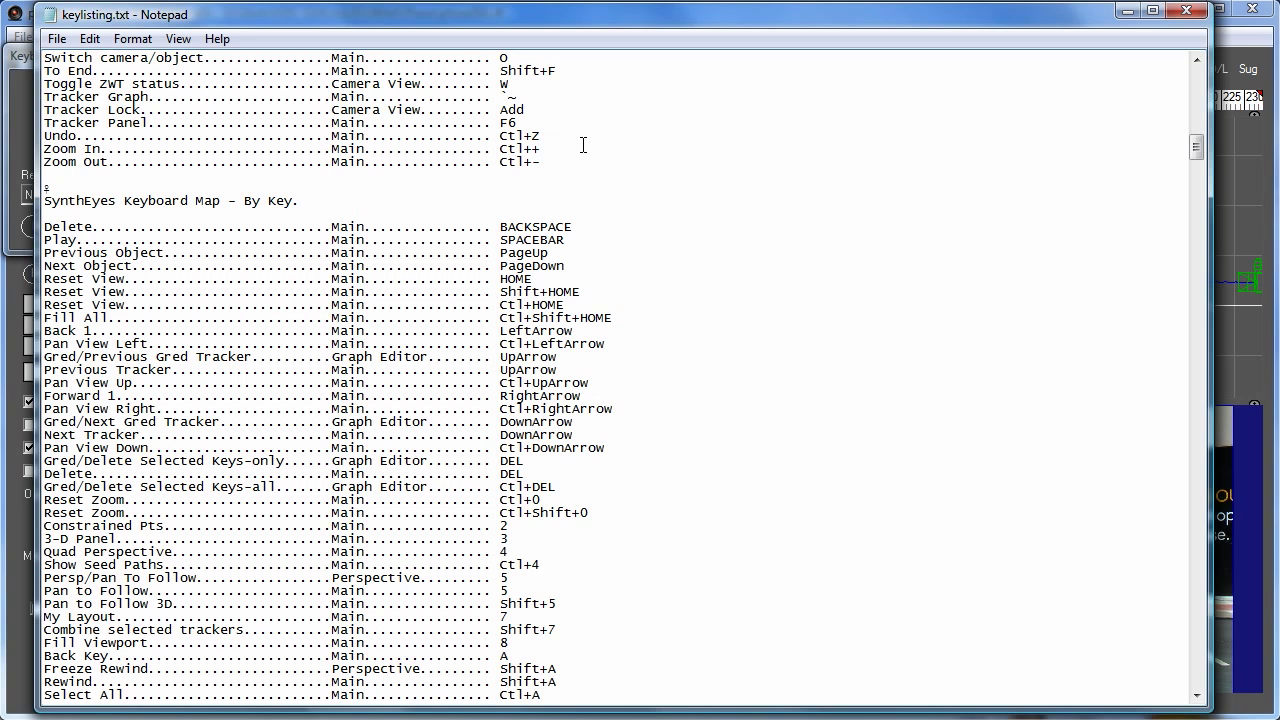
scroll(578, 135, down, 11)
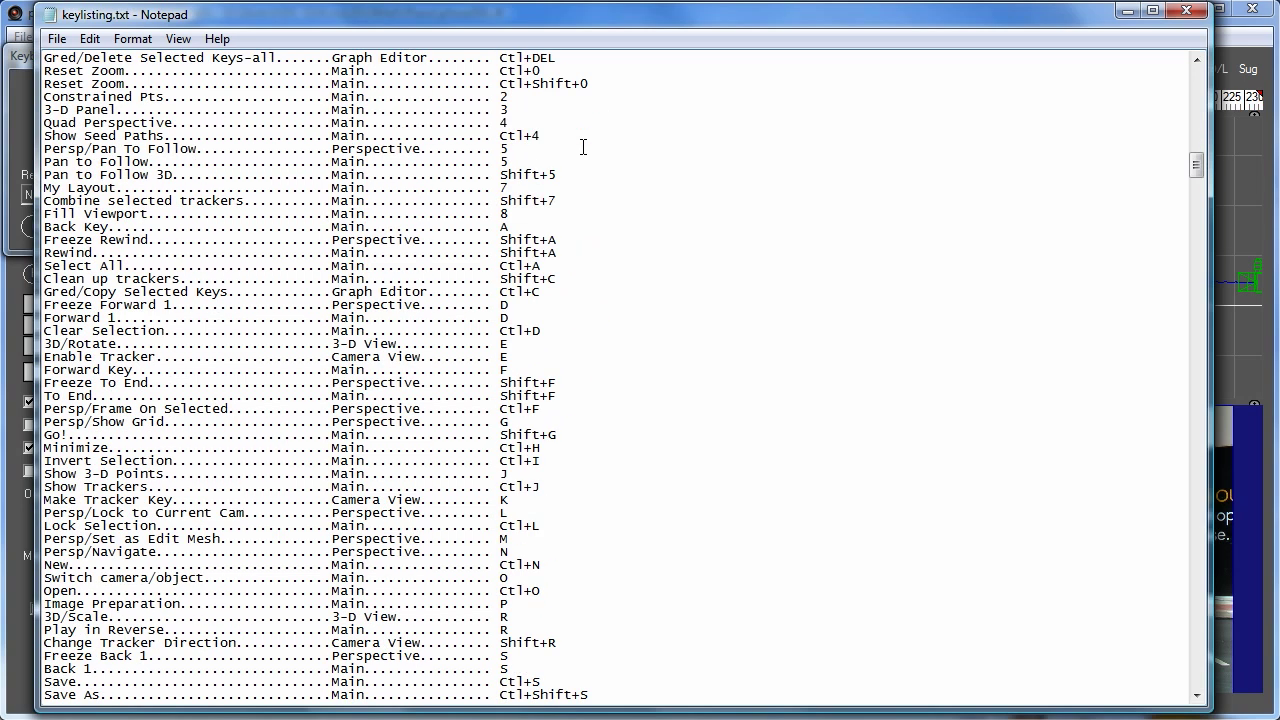
scroll(584, 146, down, 3)
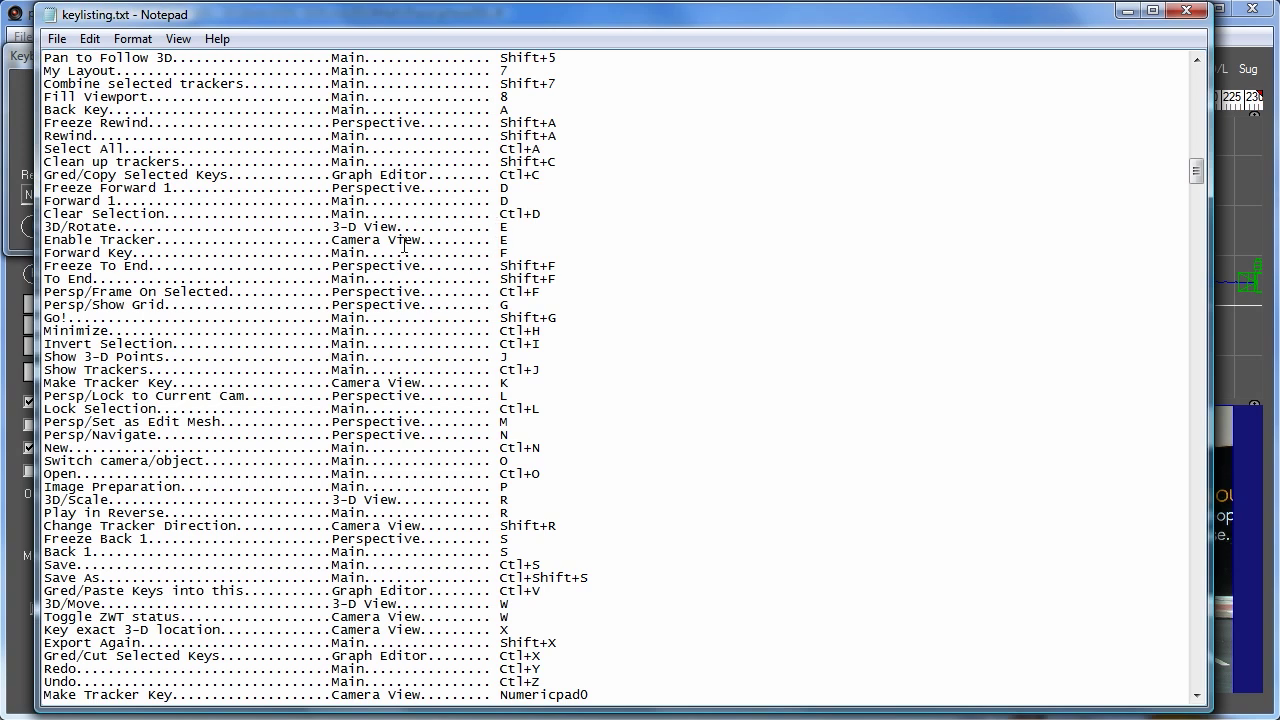
scroll(578, 199, down, 20)
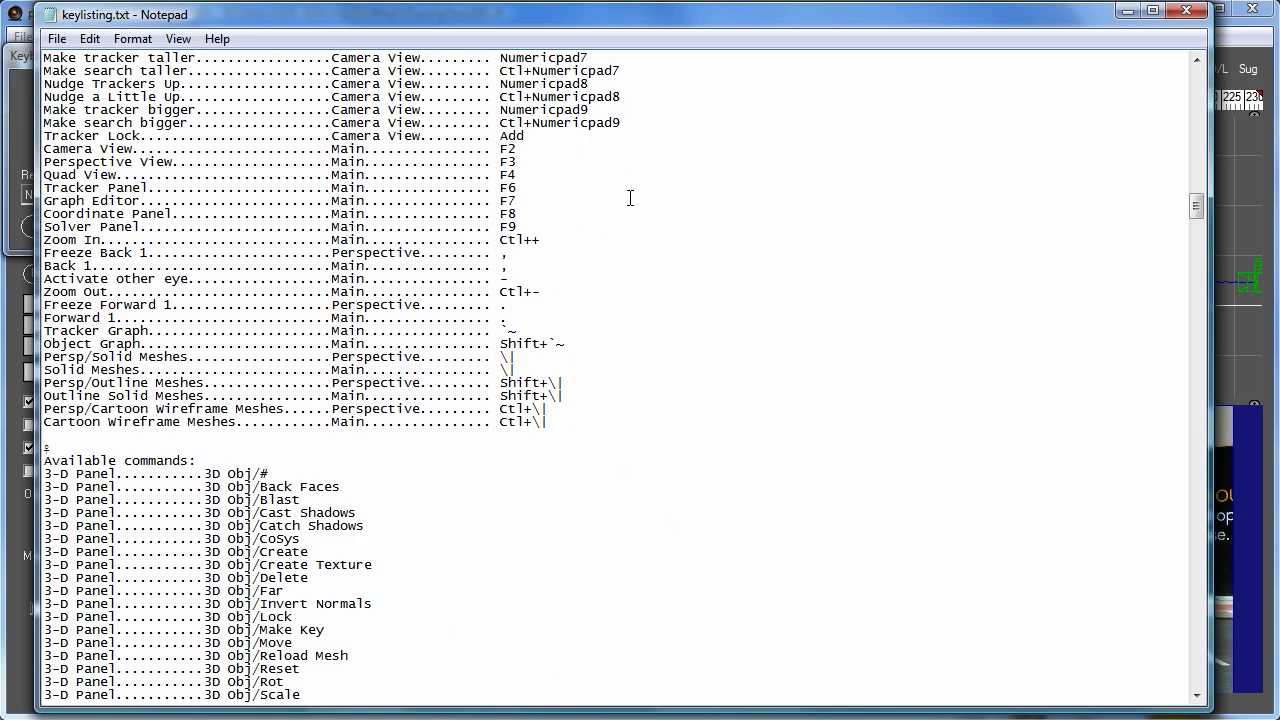
- Scroll keylisting.txt down to the Available commands section
scroll(630, 198, down, 7)
scroll(613, 155, down, 5)
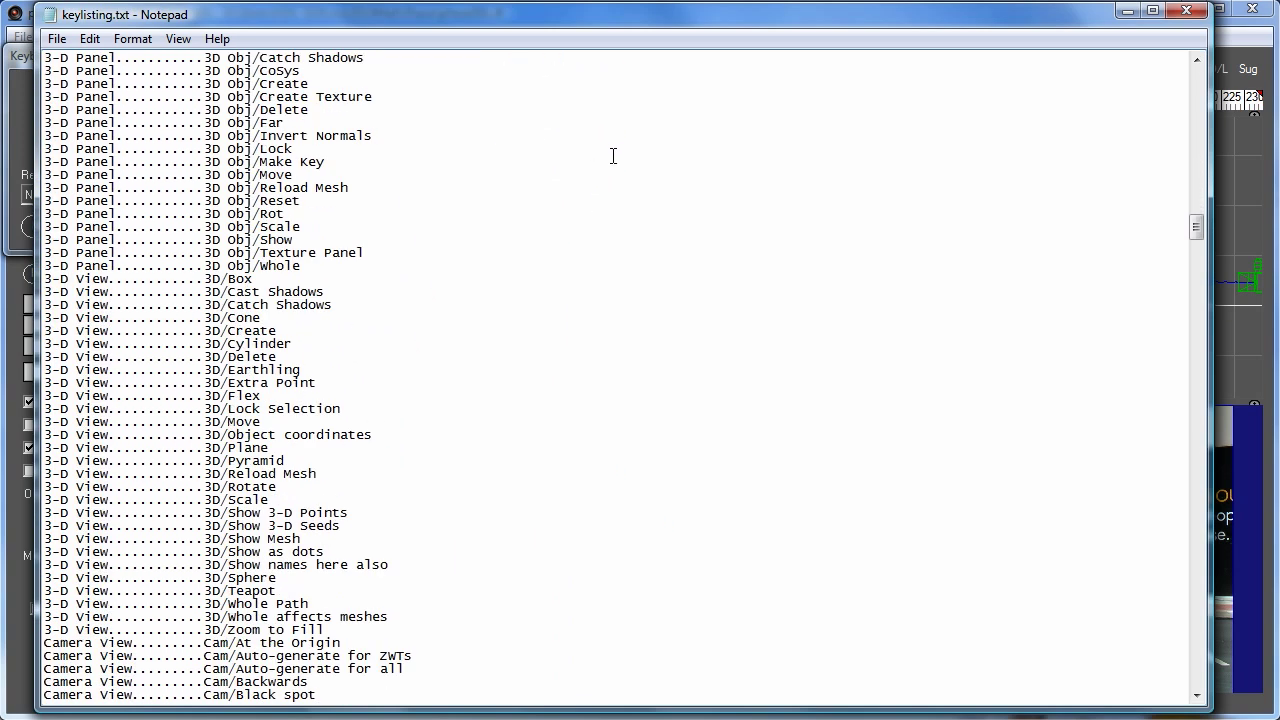
scroll(613, 155, down, 20)
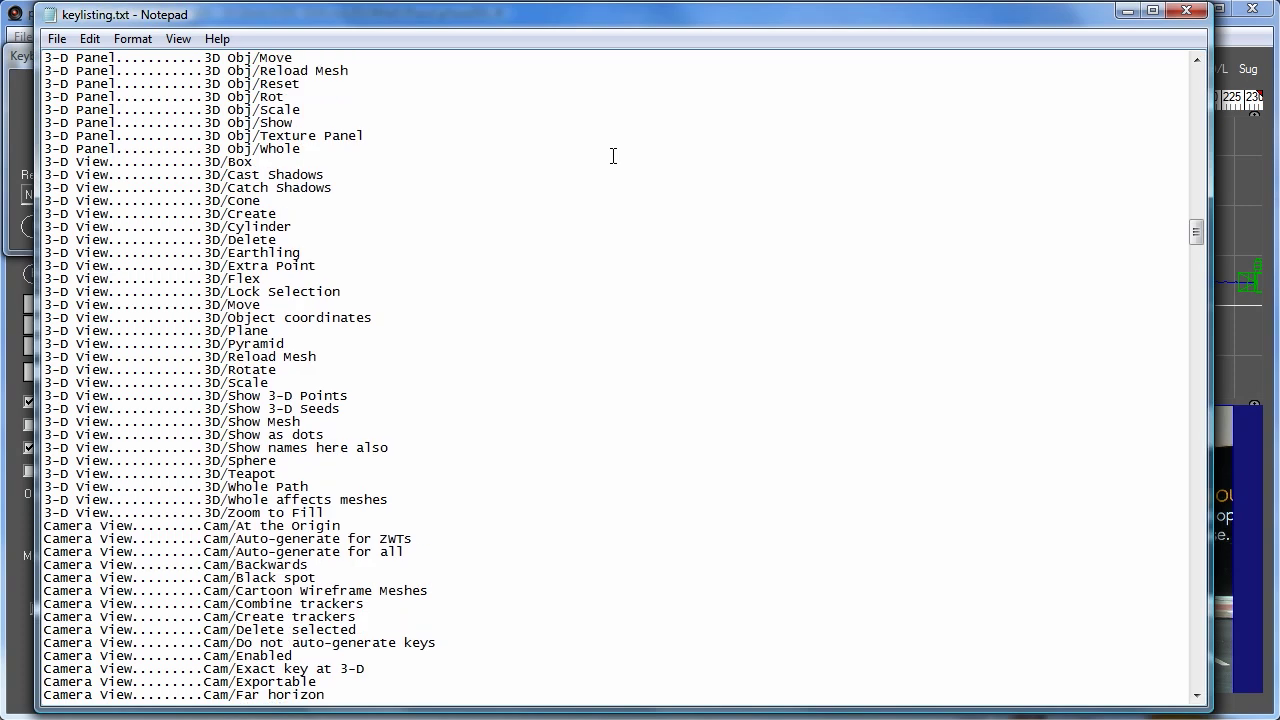
scroll(613, 155, down, 2)
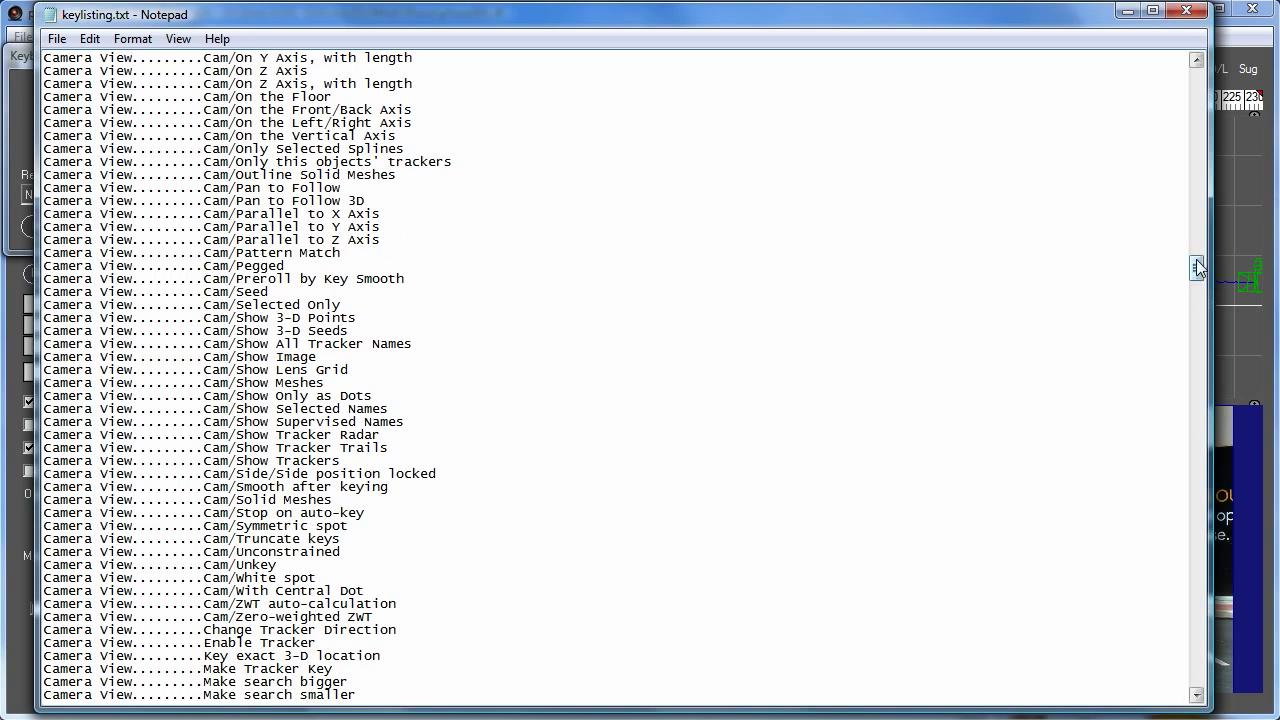
drag(1196, 263, 1195, 94)
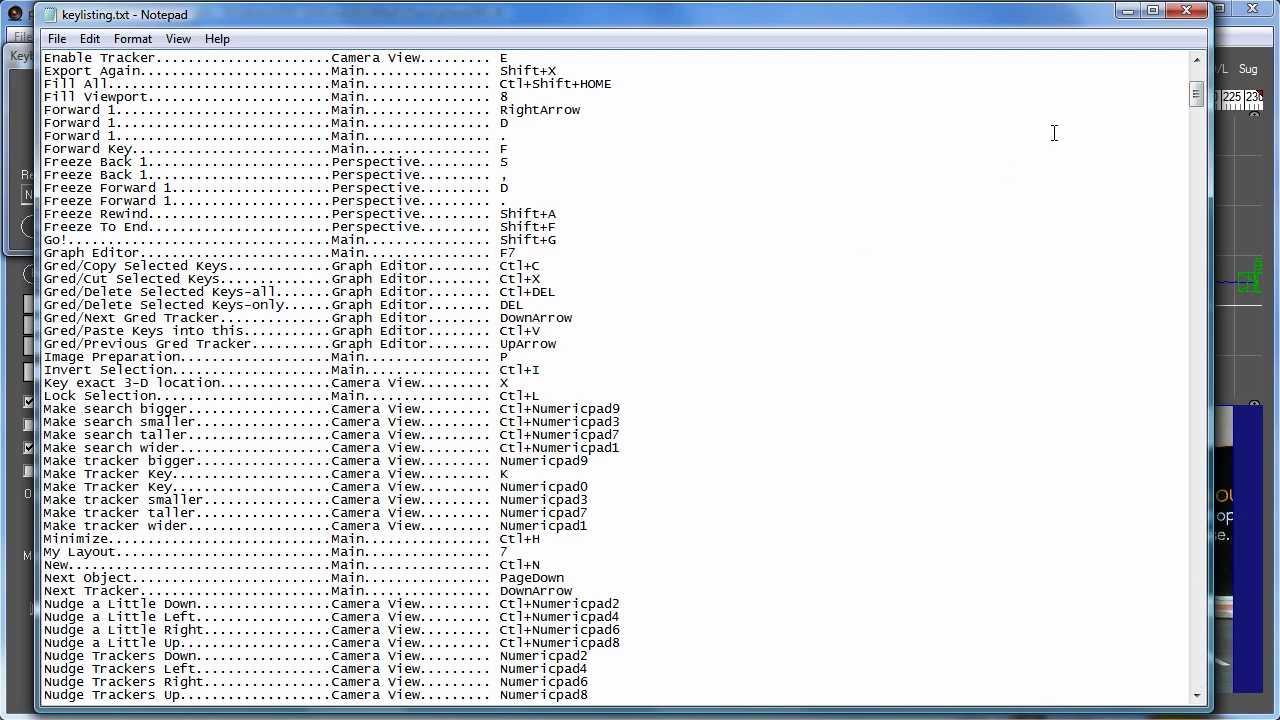
- Close the Notepad listing, save the key mappings and close the Keyboard Manager
click(1183, 12)
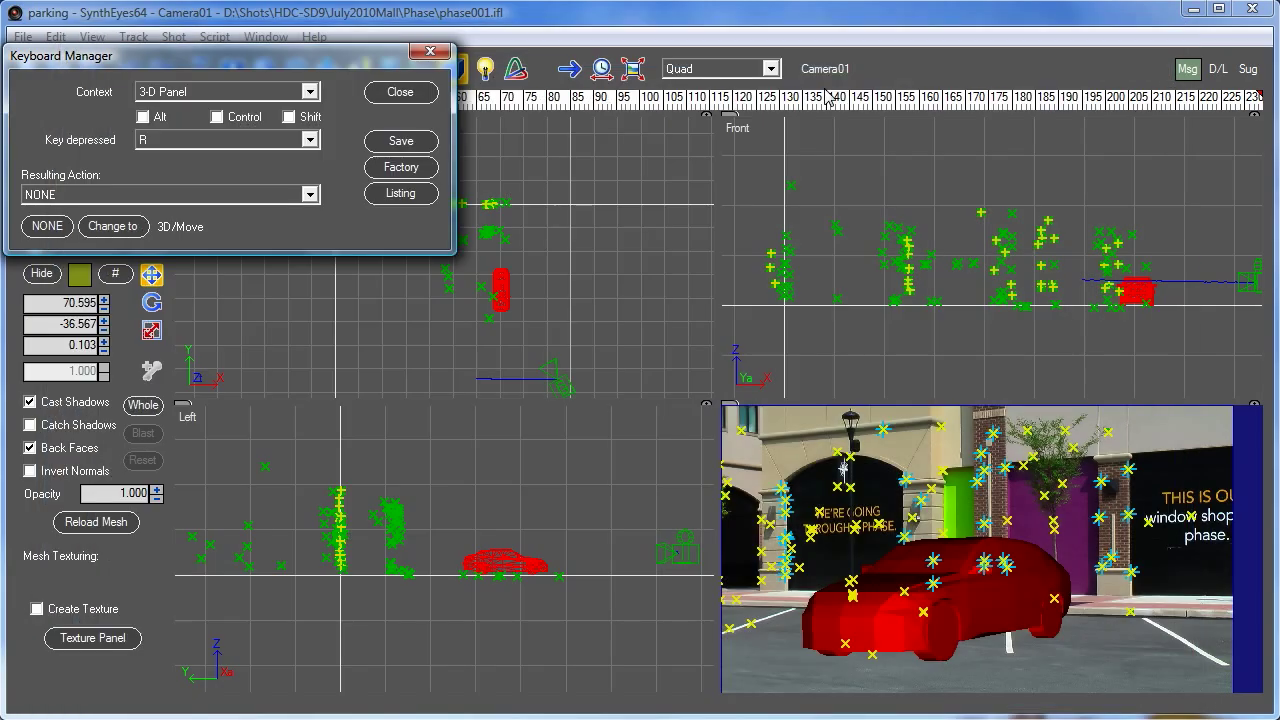
click(400, 146)
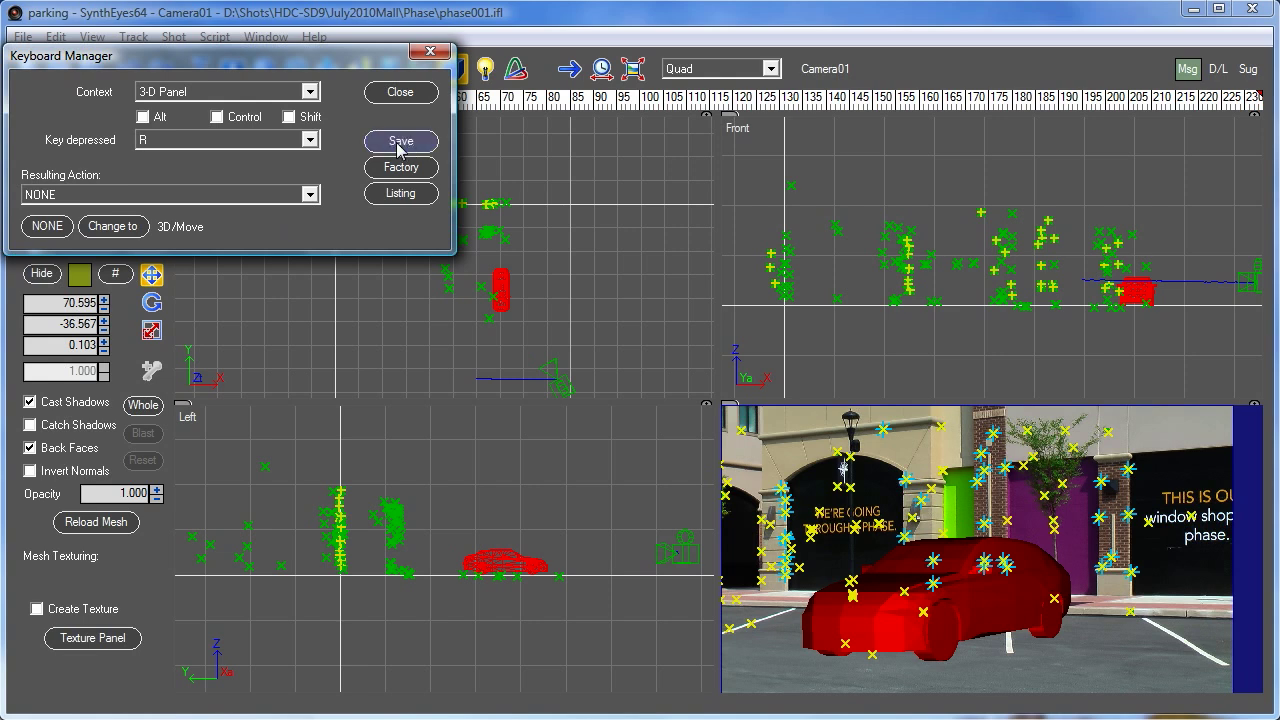
click(413, 91)
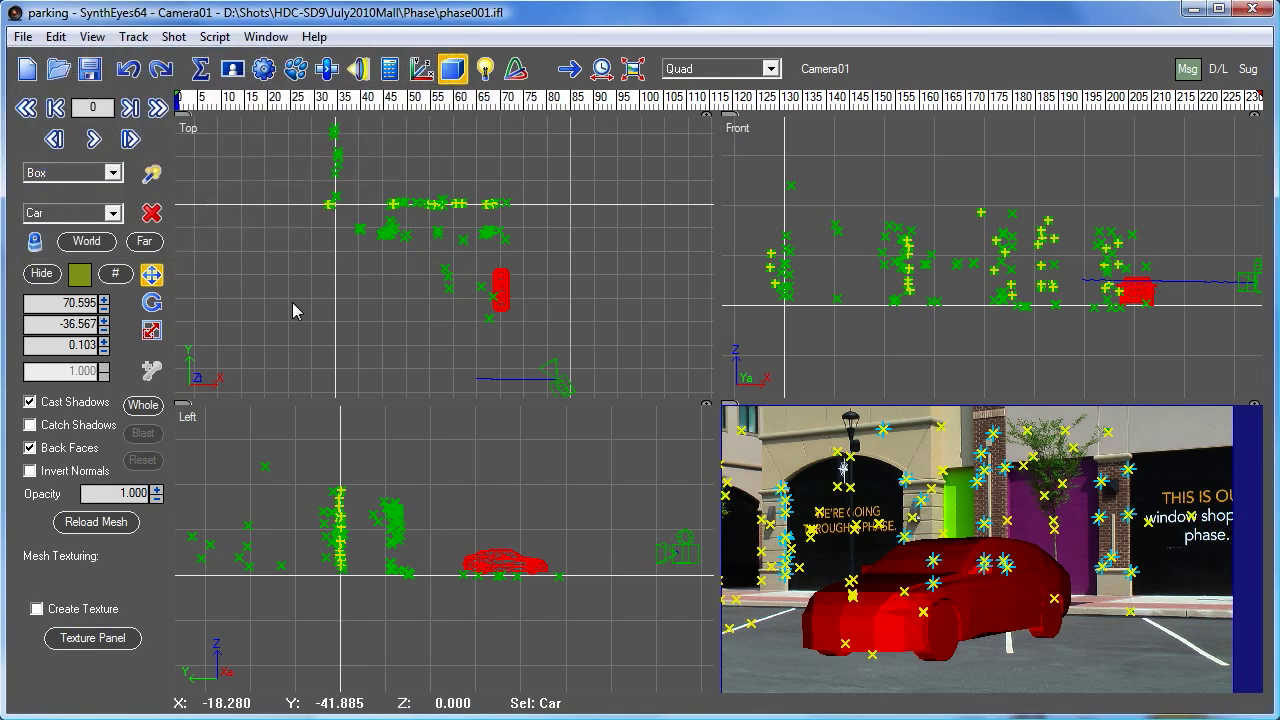
- Test W, E and R on the car, ending in scale mode, then reverse playback with backslash
key(e)
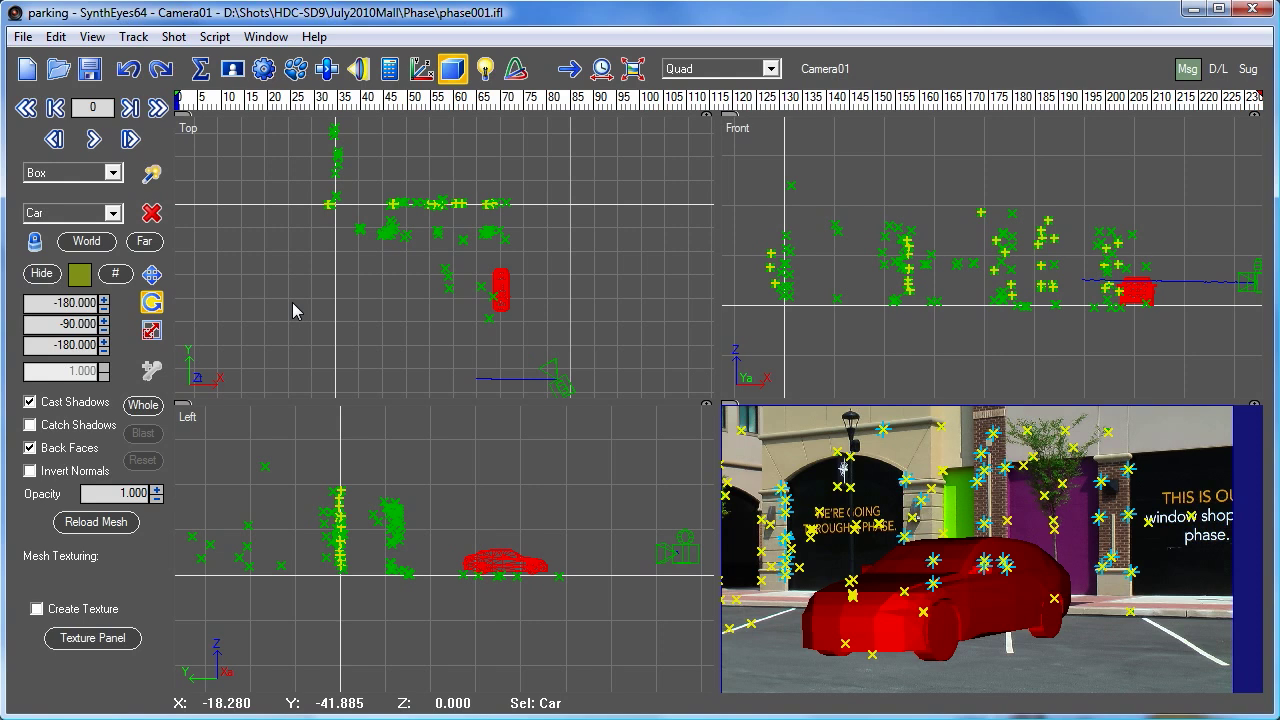
key(r)
key(e)
key(w)
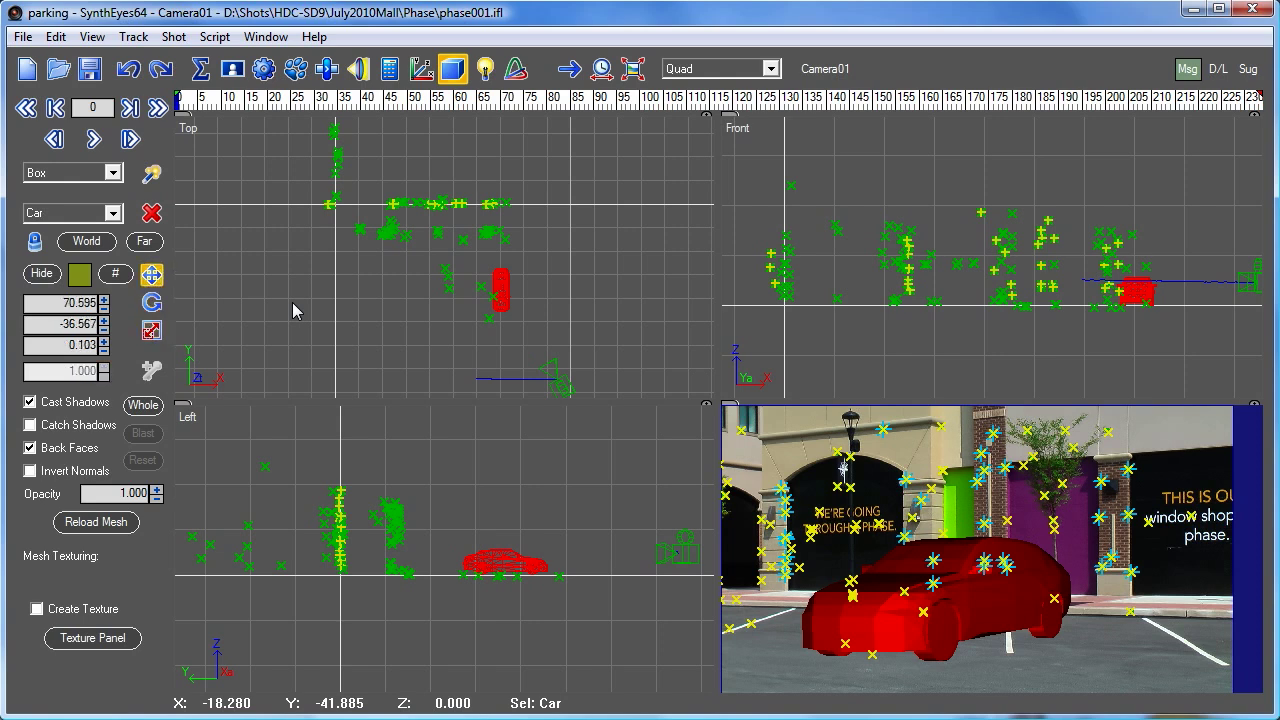
key(e)
key(r)
key(e)
key(w)
key(r)
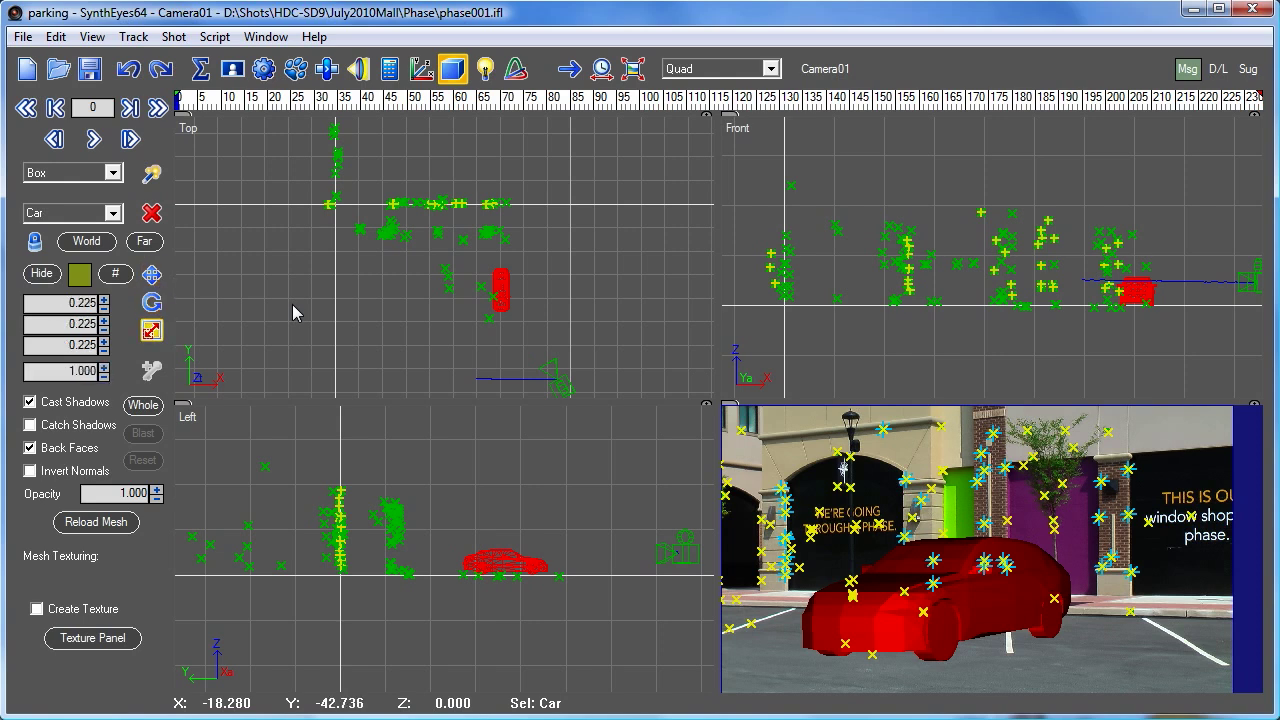
key(w)
key(r)
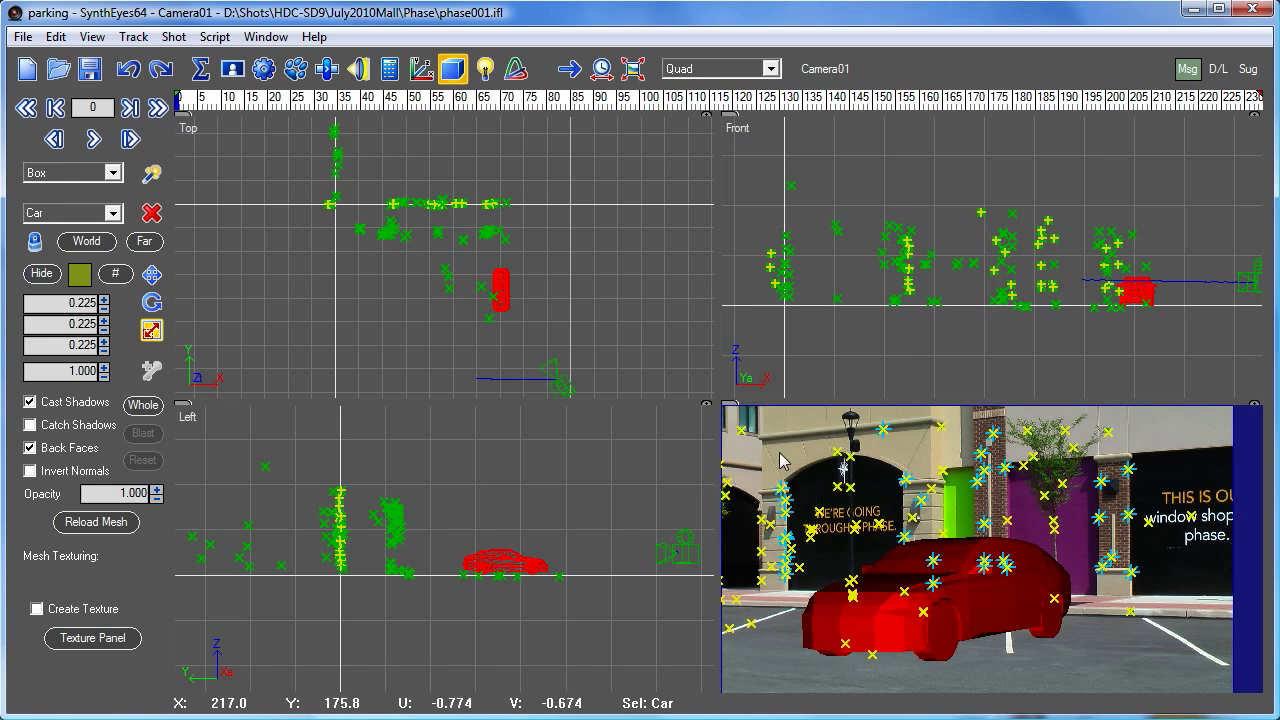
key(backslash)
key(backslash)
key(backslash)
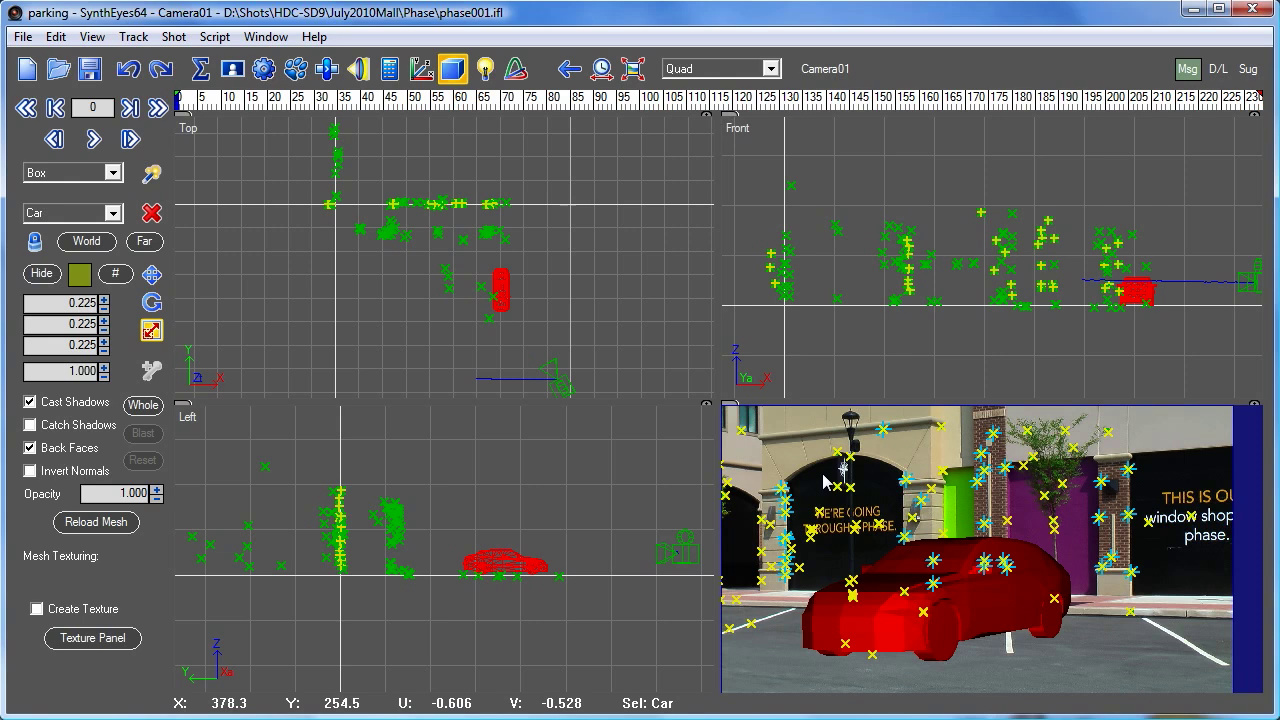
- Add Tracker121 in the camera view beside the top of the lamp post at -0.4377, -0.6395
click(295, 68)
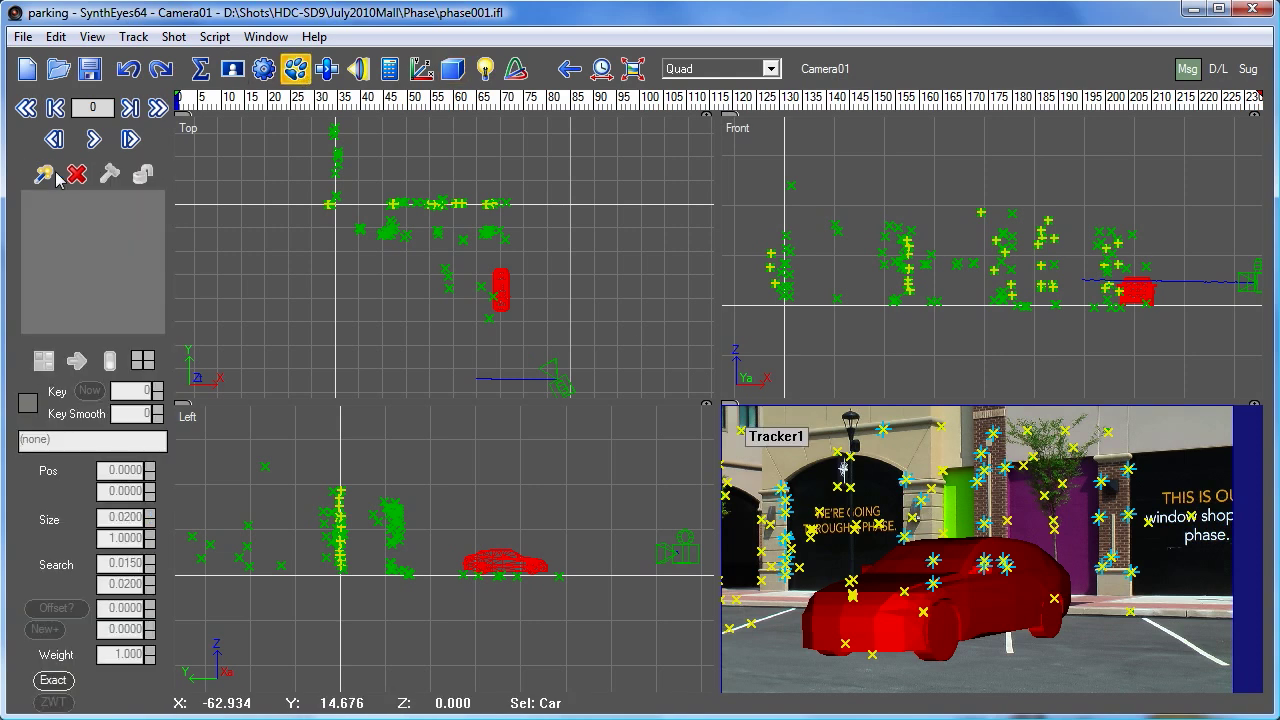
click(44, 175)
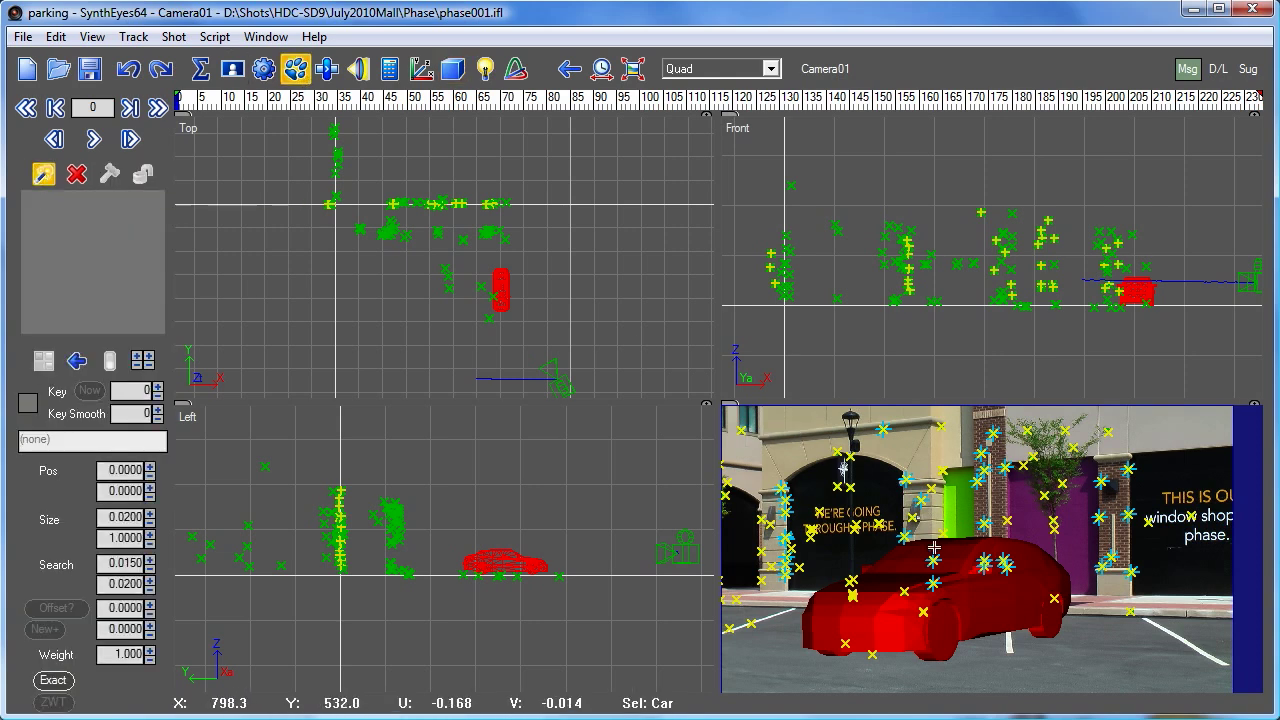
click(865, 458)
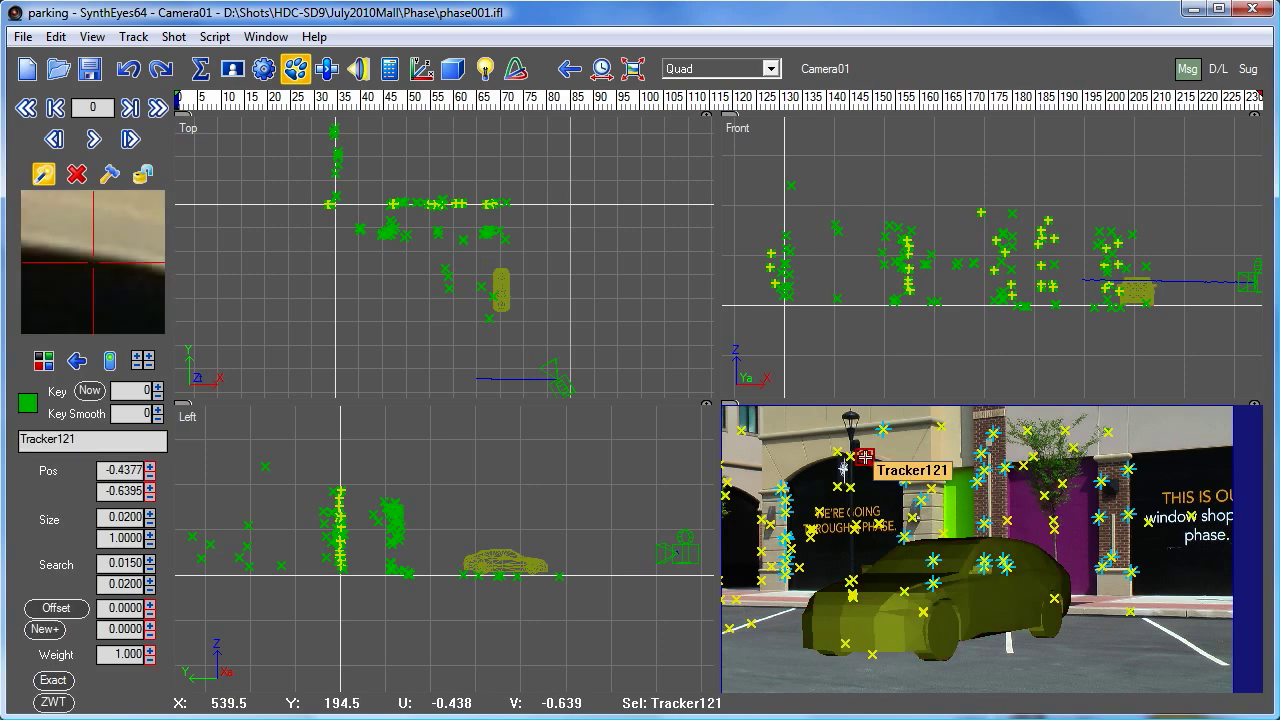